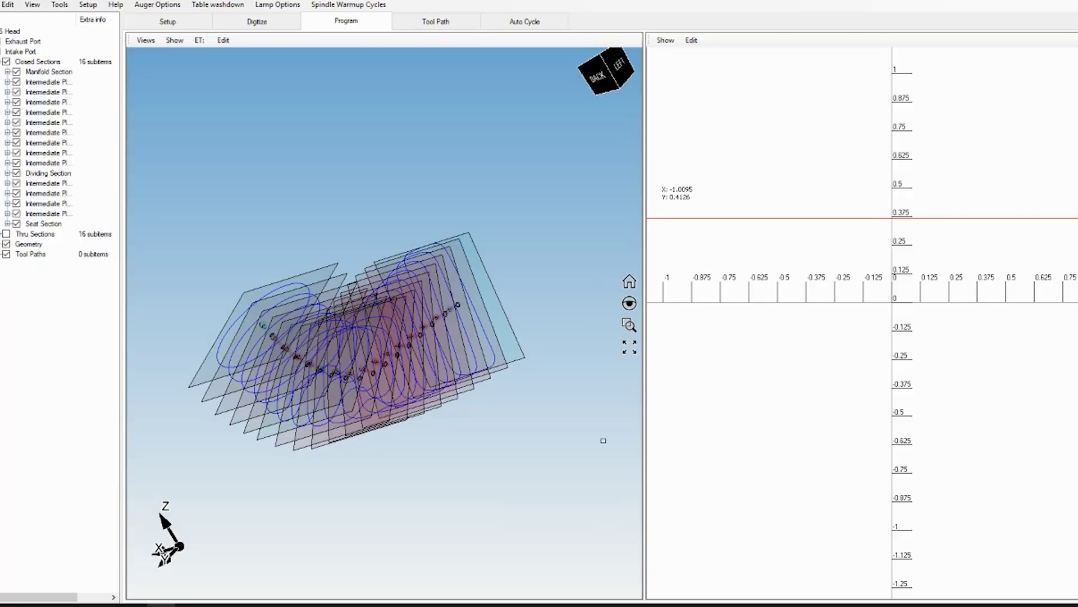
Step: Orbit the section stack and inspect the Seat Section and neighbouring section profiles
middle_drag(181, 348, 348, 312)
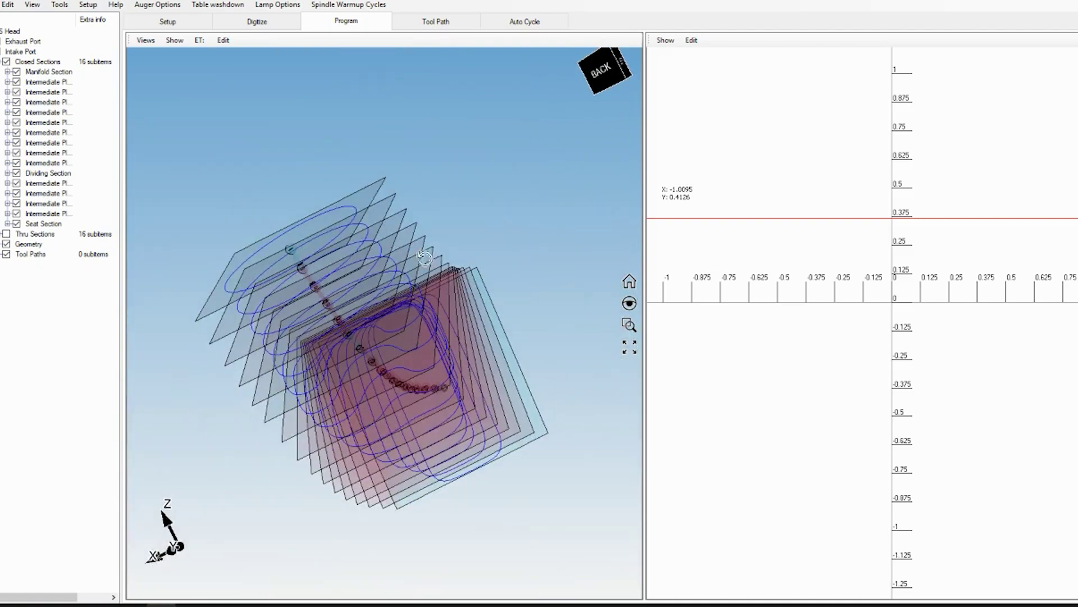
middle_drag(426, 258, 372, 258)
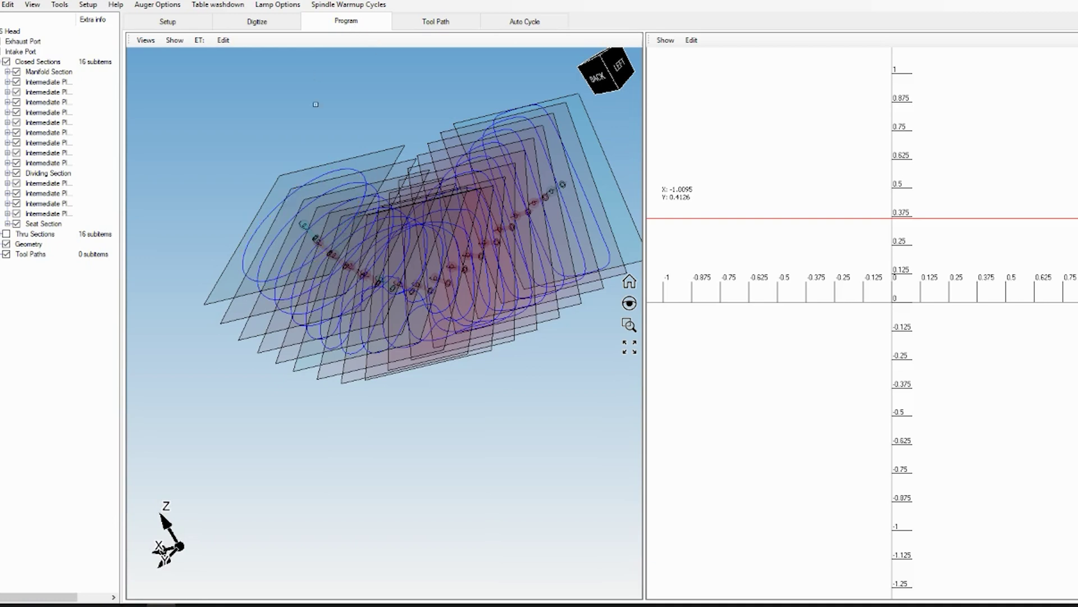
click(358, 209)
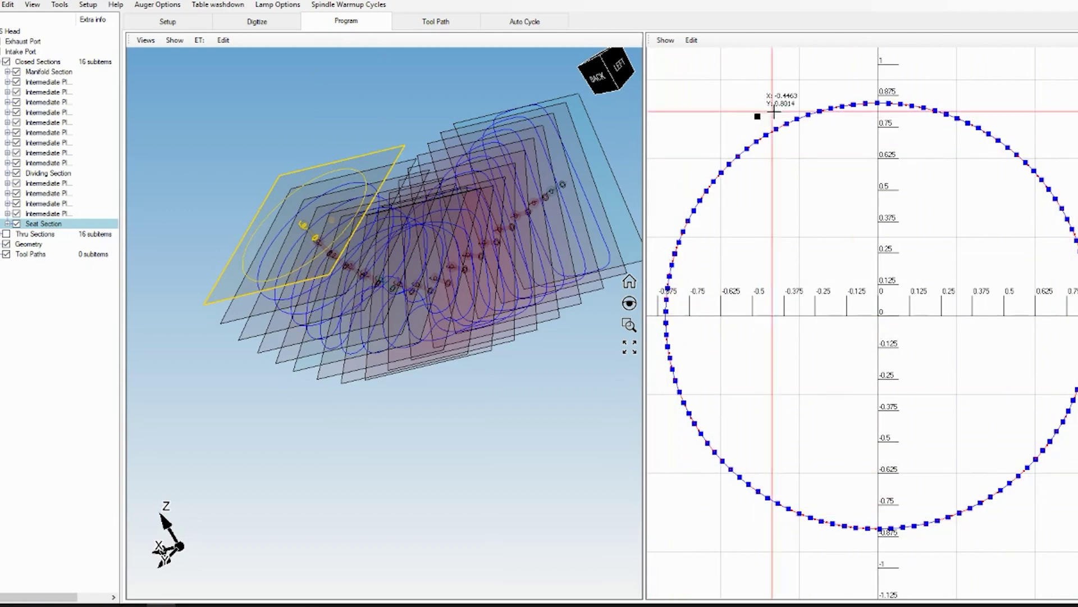
scroll(915, 92, up, 4)
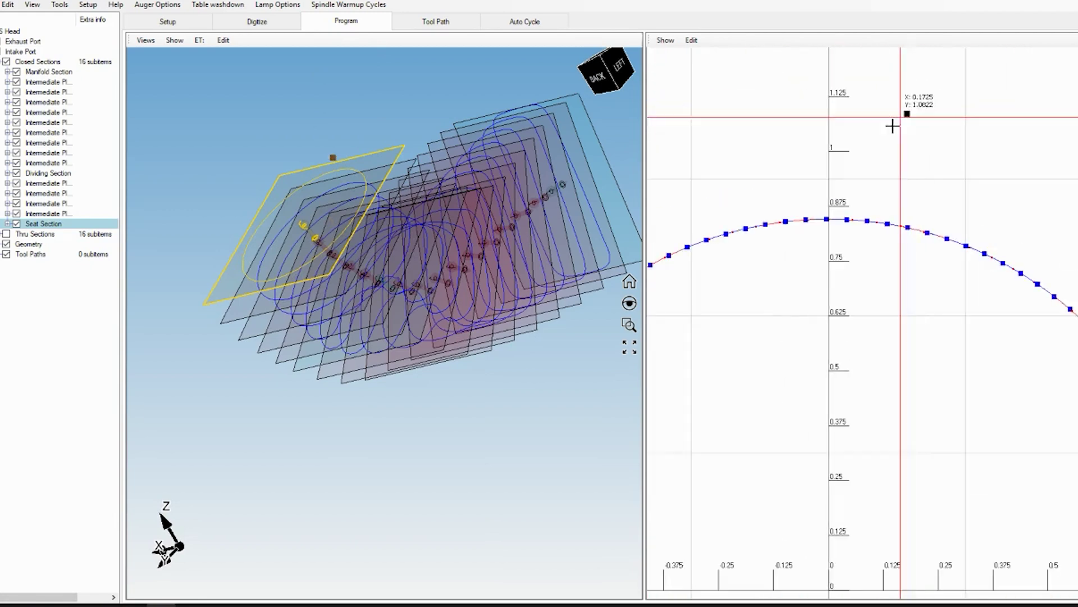
scroll(727, 341, up, 2)
scroll(807, 211, down, 5)
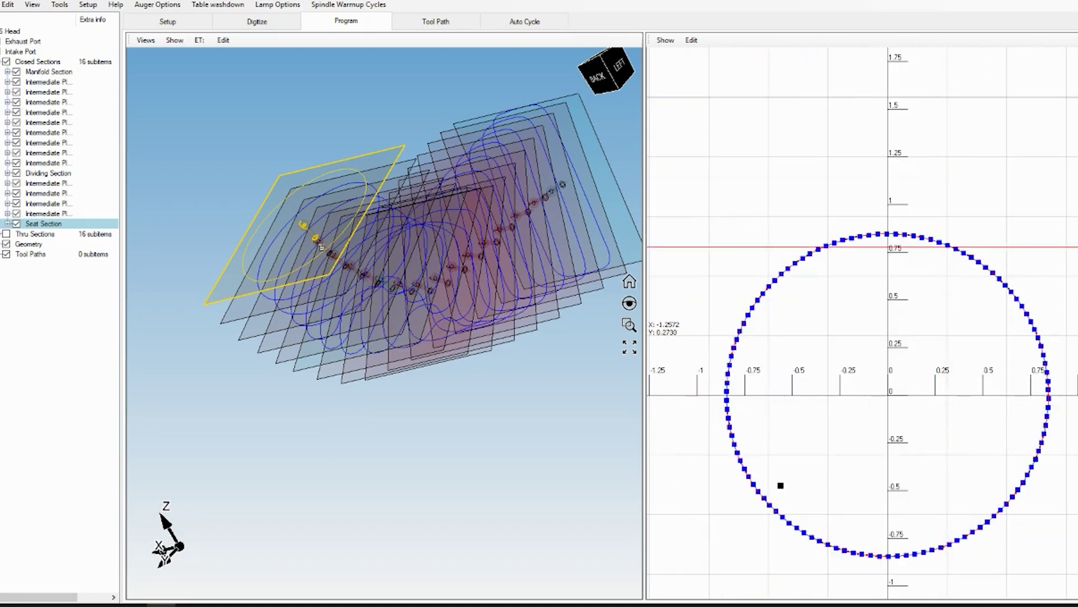
click(319, 286)
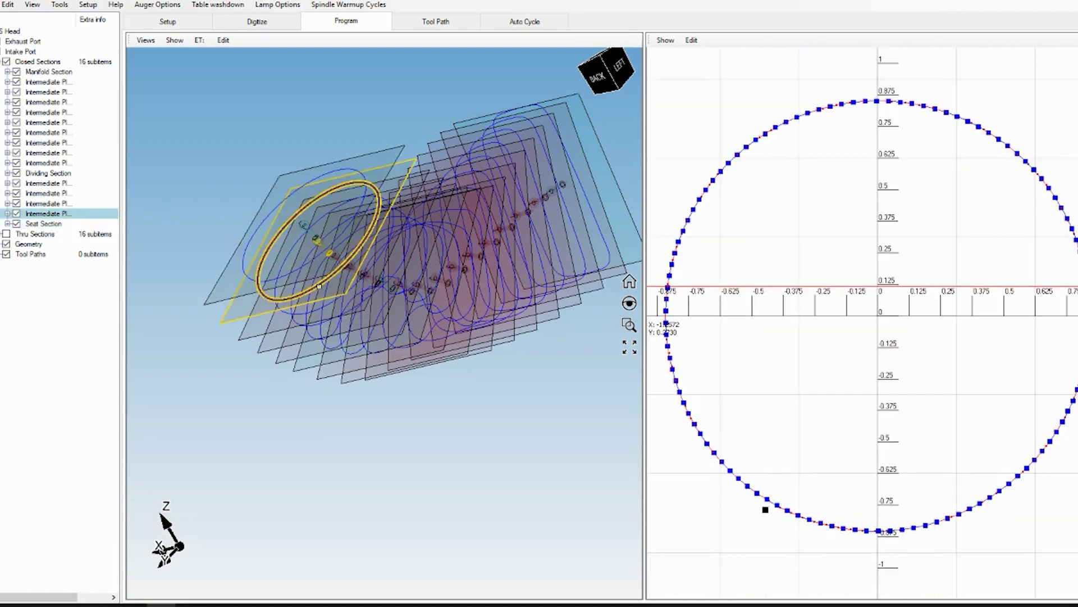
middle_drag(319, 287, 322, 280)
scroll(324, 255, up, 3)
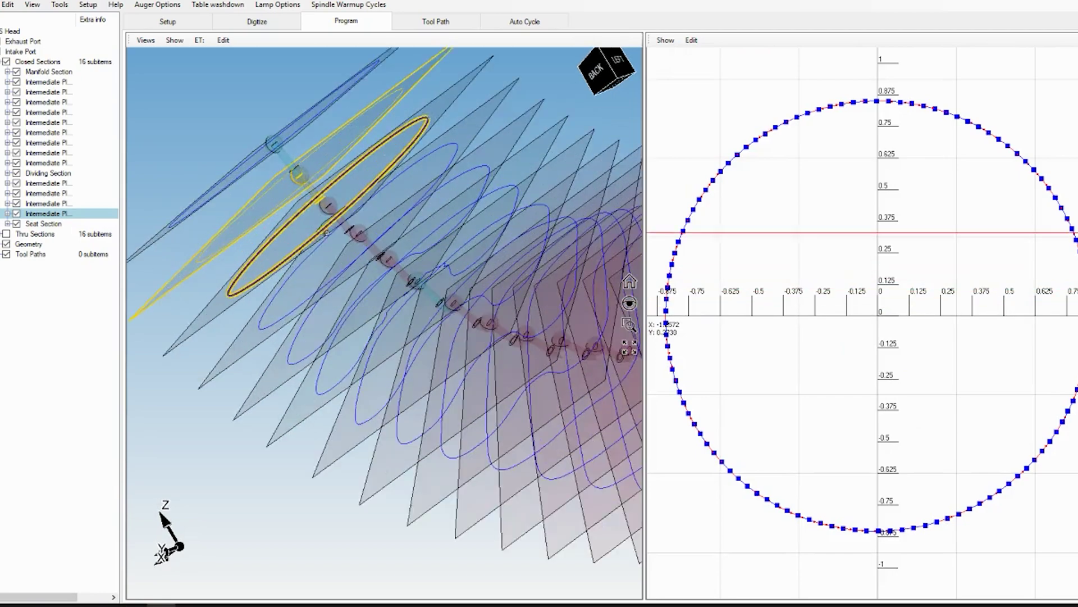
scroll(327, 232, down, 5)
click(342, 262)
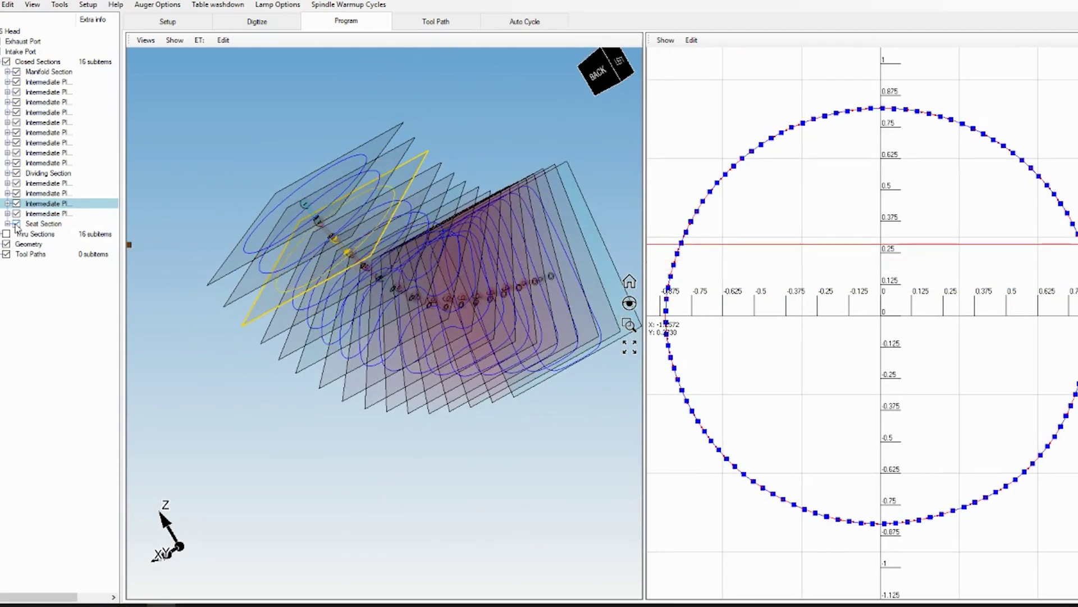
Step: Hide the Seat Section and four intermediate sections, then bring up the Dividing Section profile
click(17, 223)
click(16, 213)
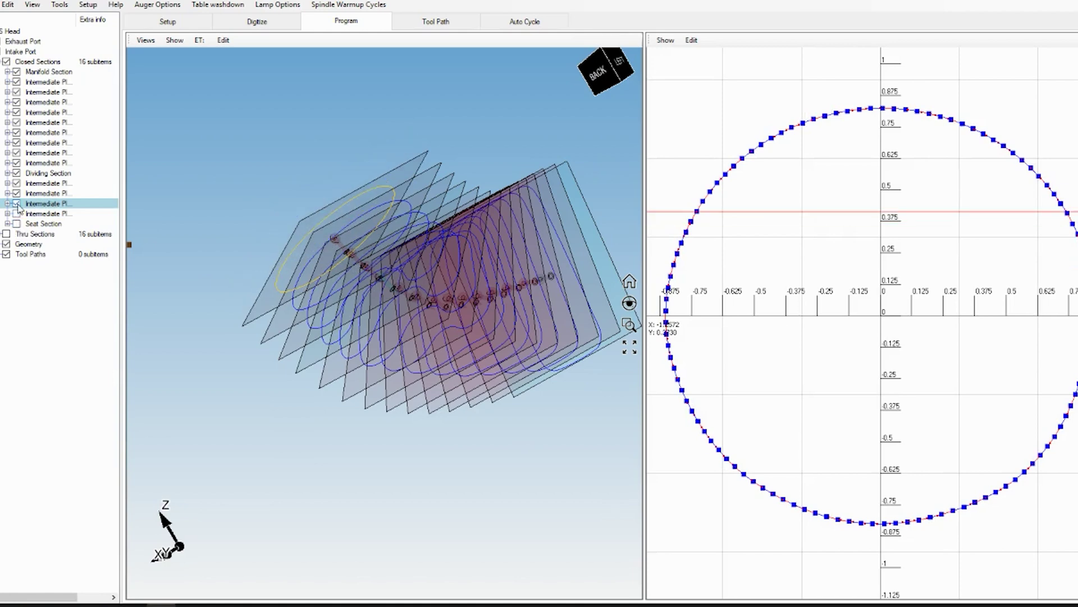
click(16, 204)
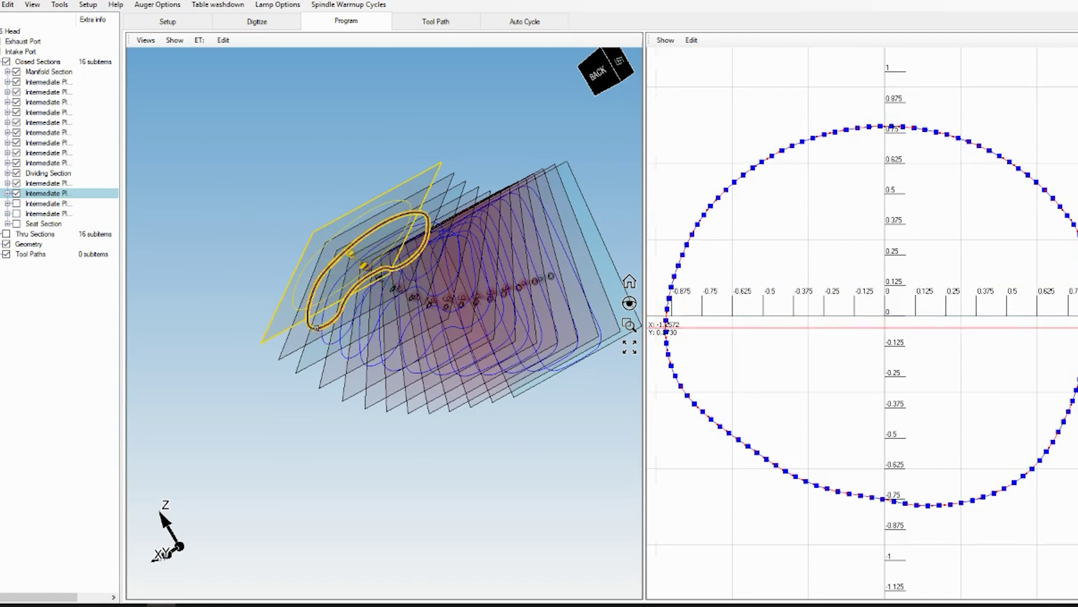
key(Up)
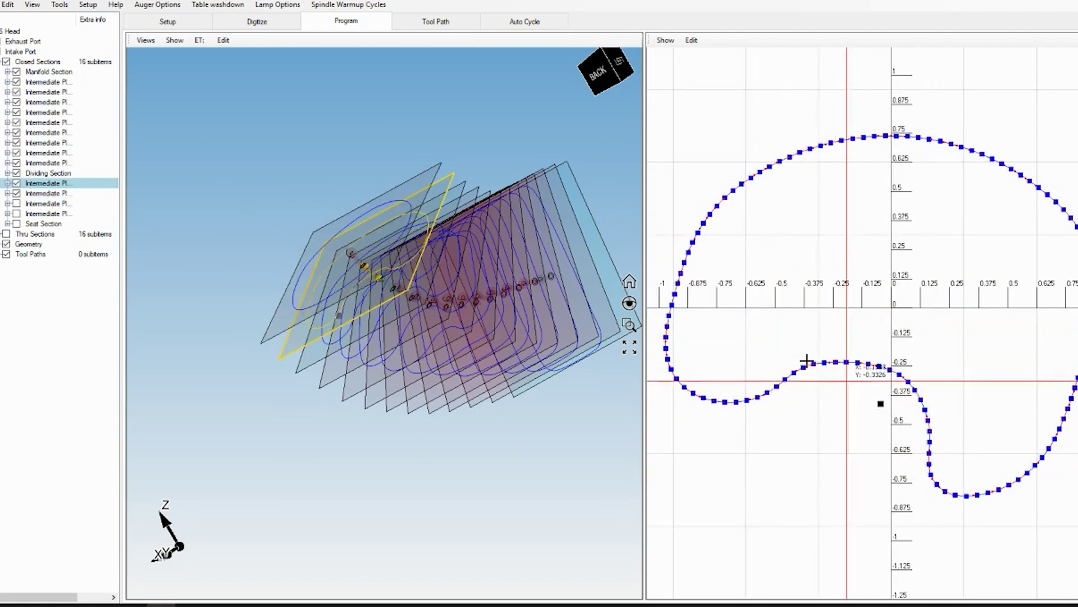
click(17, 193)
click(17, 183)
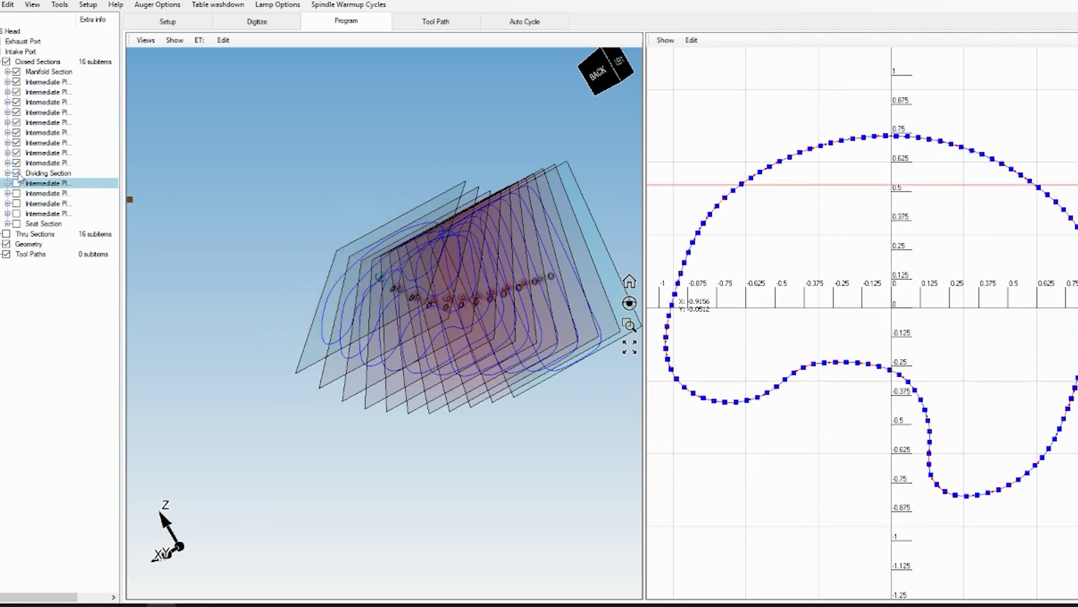
click(34, 174)
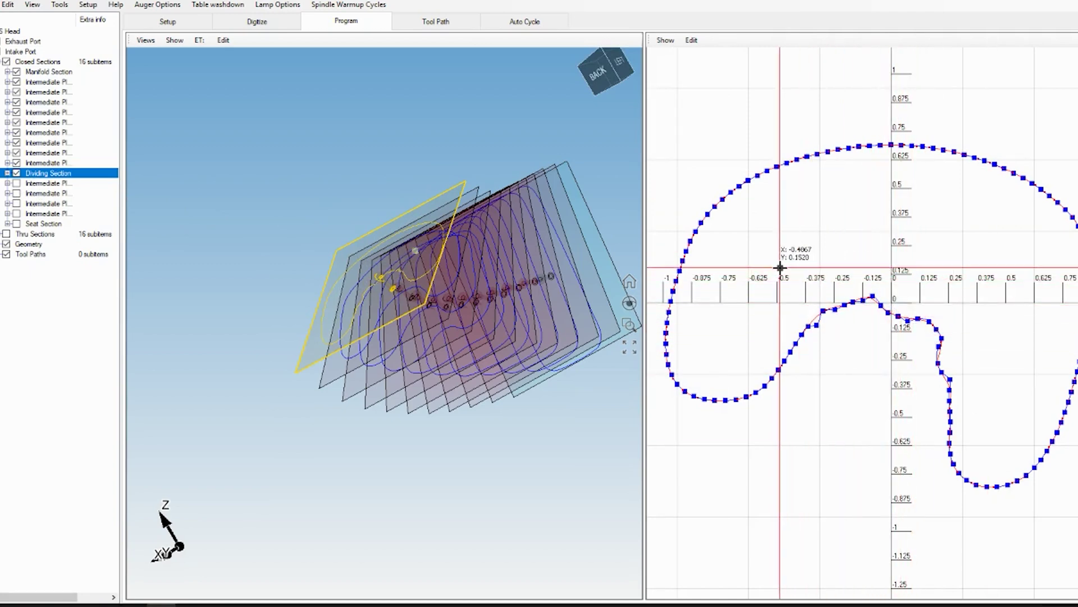
Step: Lift the dented points on the hump's left side, raising the centre point to zero height
drag(782, 269, 984, 419)
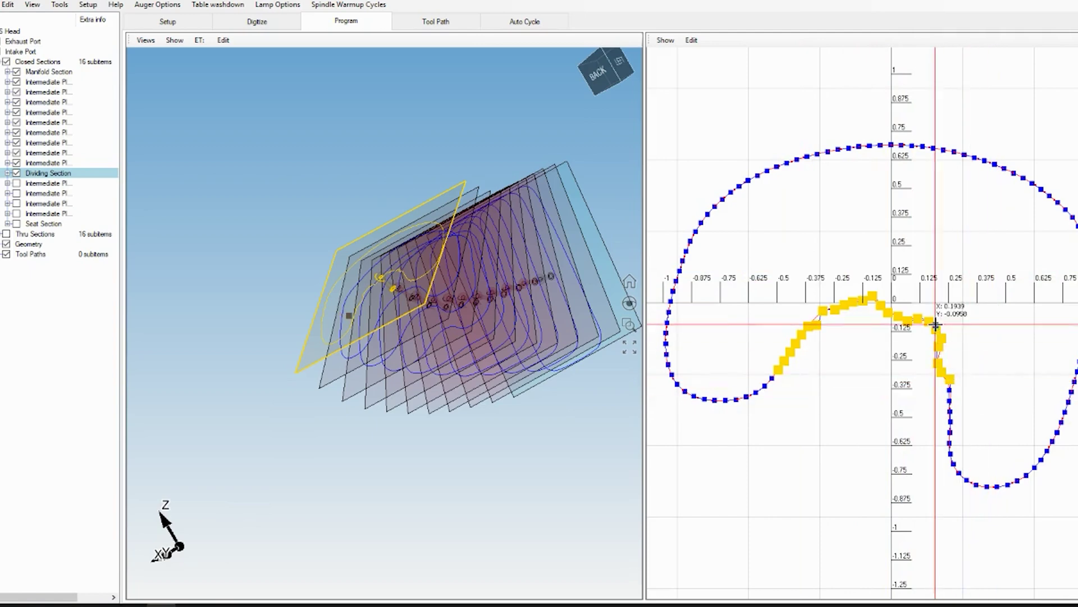
scroll(933, 329, up, 3)
scroll(925, 342, down, 3)
click(814, 313)
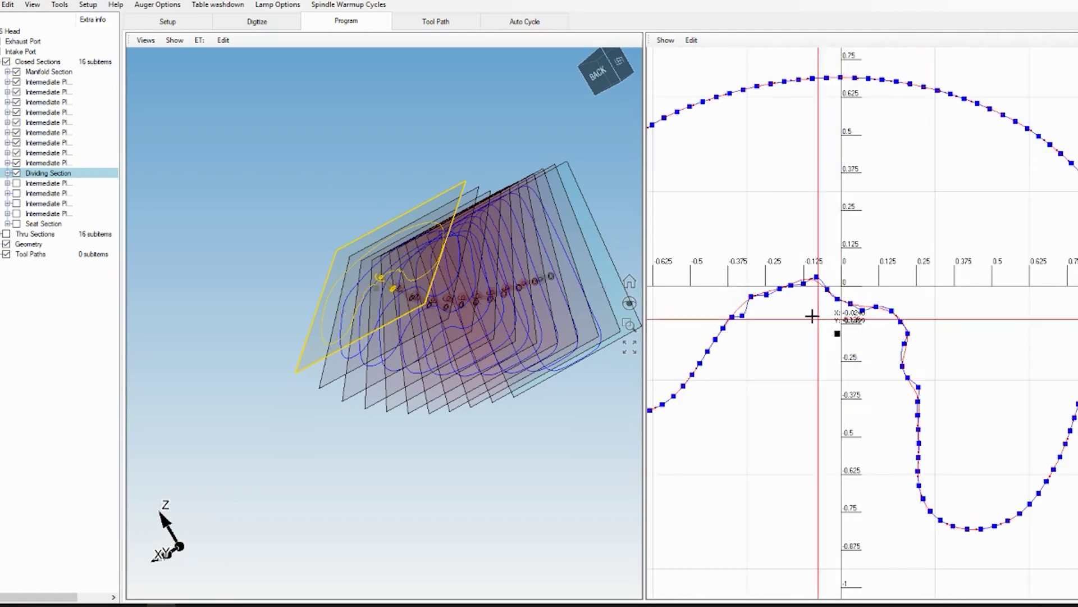
click(743, 310)
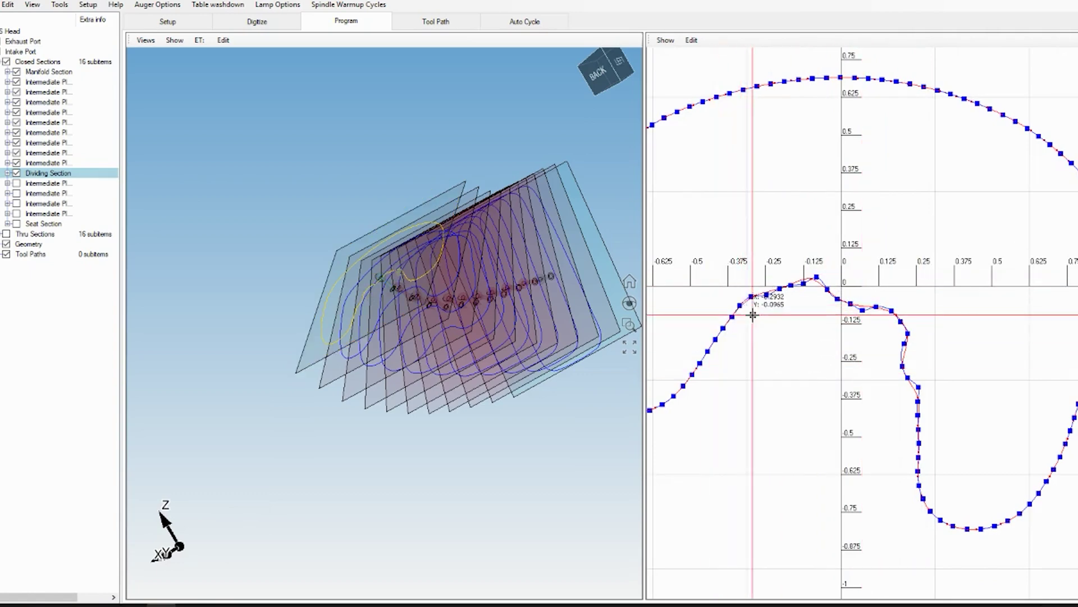
scroll(742, 285, up, 2)
scroll(742, 286, up, 1)
drag(750, 274, 759, 269)
drag(798, 269, 905, 215)
drag(975, 259, 985, 243)
scroll(958, 241, down, 3)
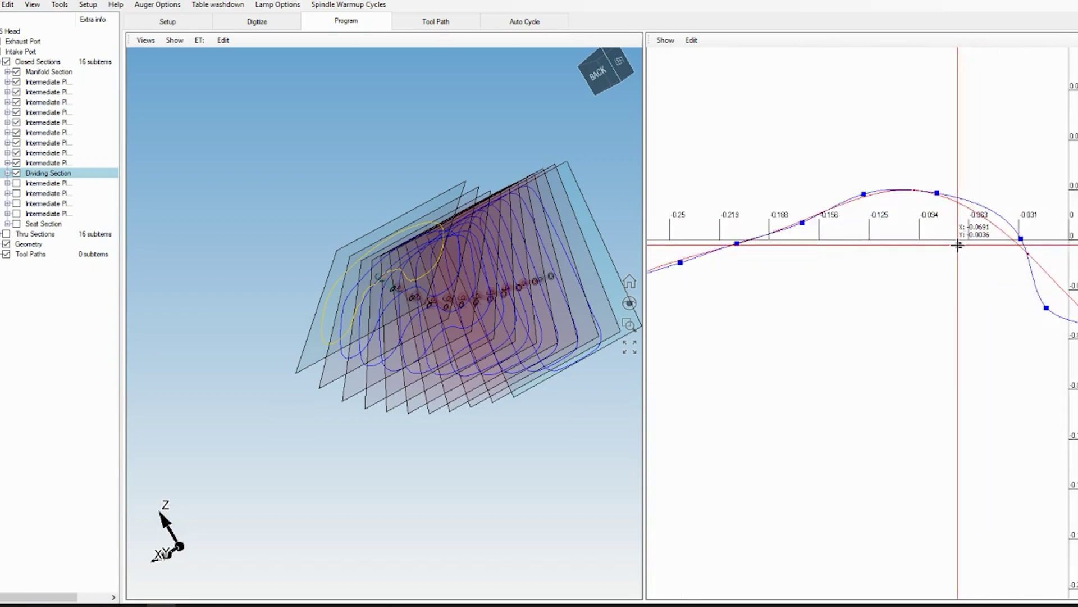
scroll(911, 302, down, 2)
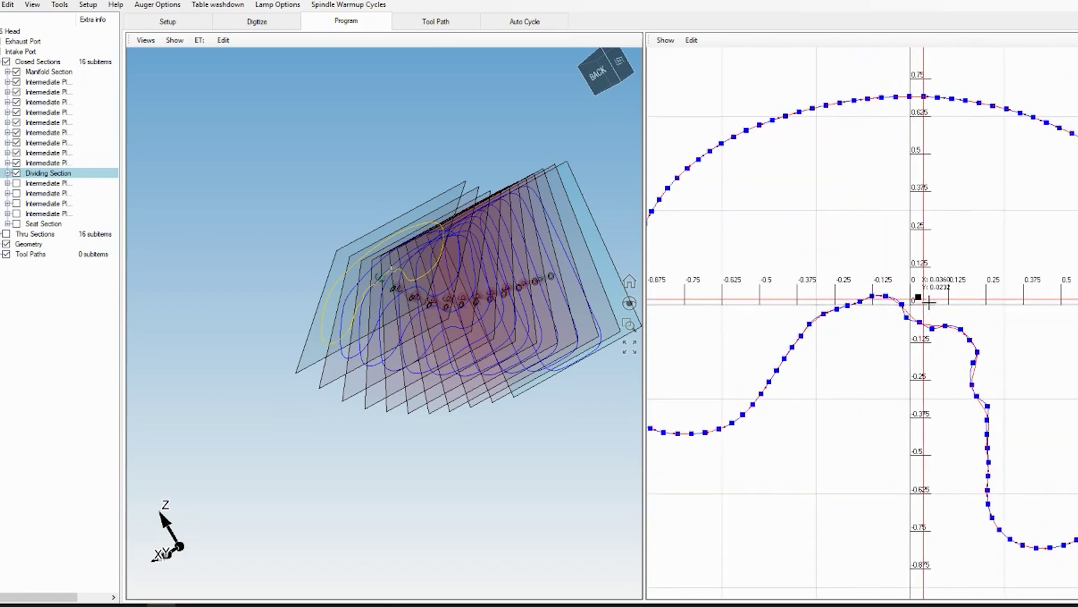
scroll(921, 316, up, 3)
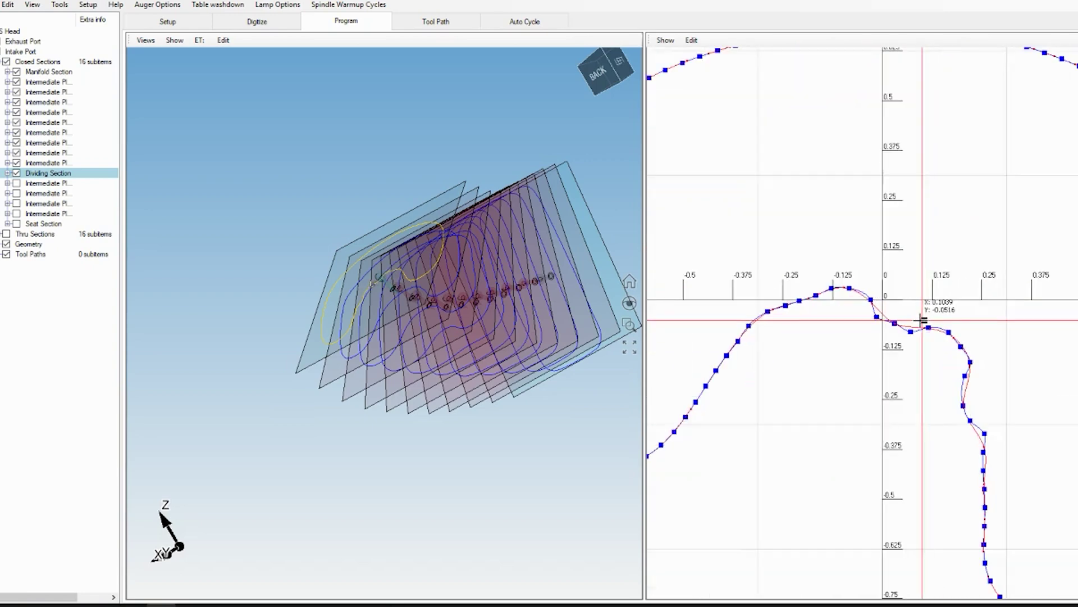
Step: Smooth the arch's right side, reshaping the bulge and straightening the kink in the descent
drag(848, 302, 859, 283)
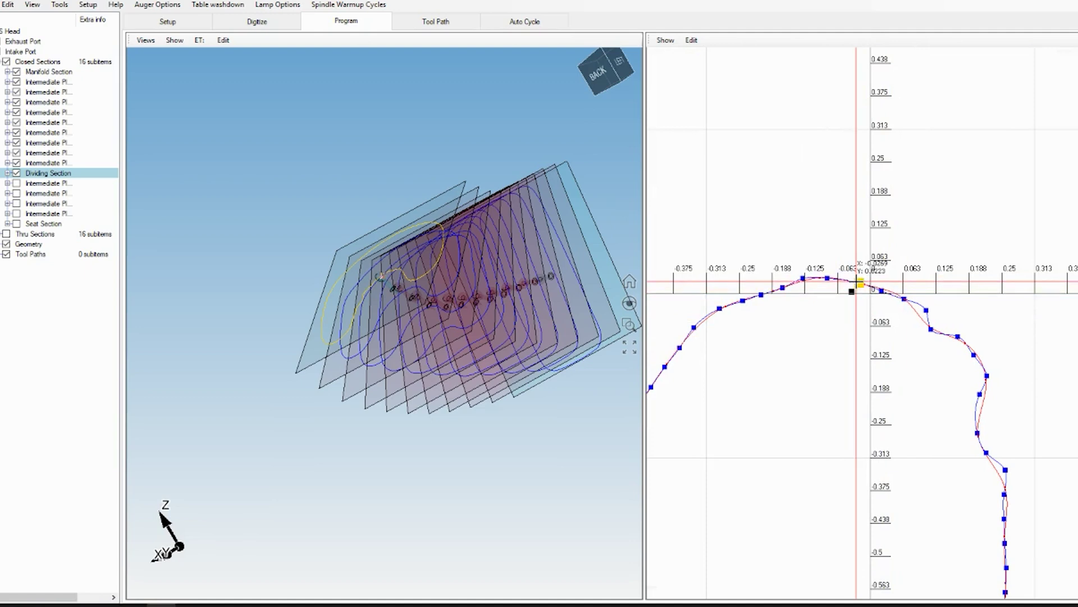
click(745, 299)
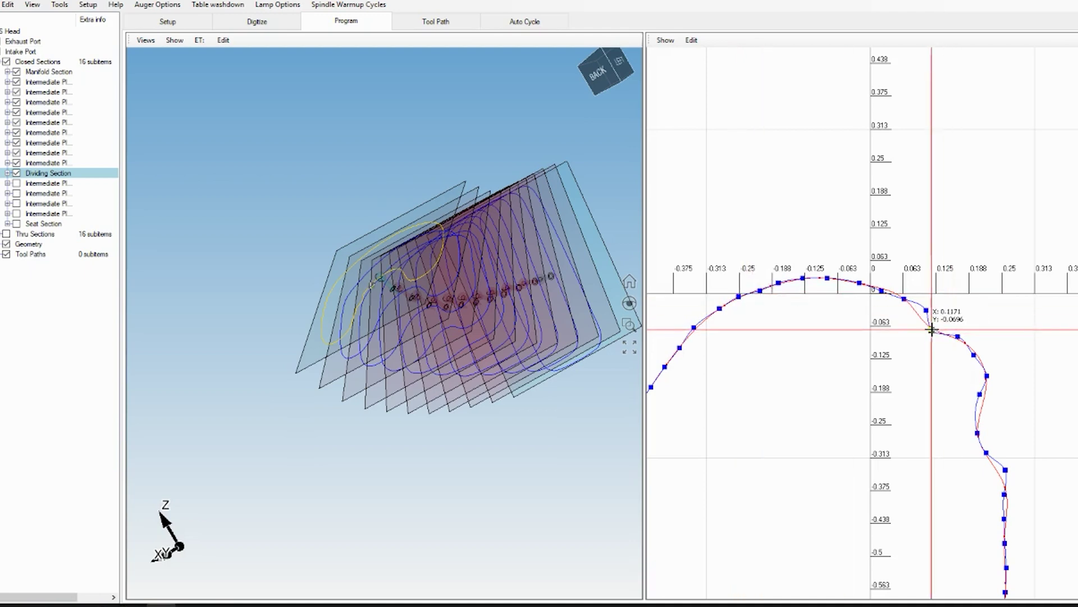
drag(934, 326, 946, 324)
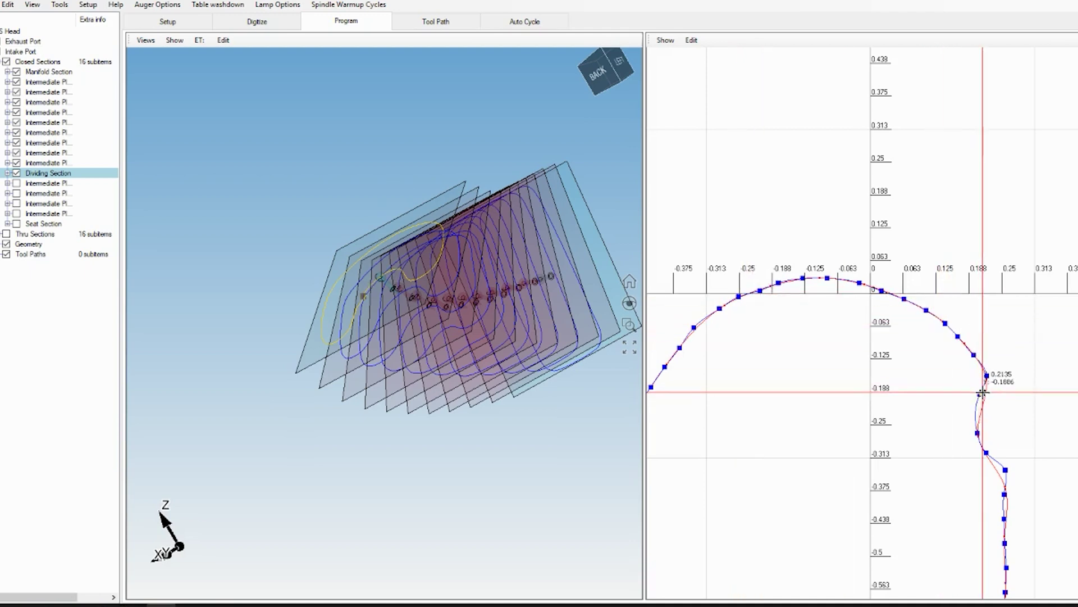
drag(981, 393, 1009, 444)
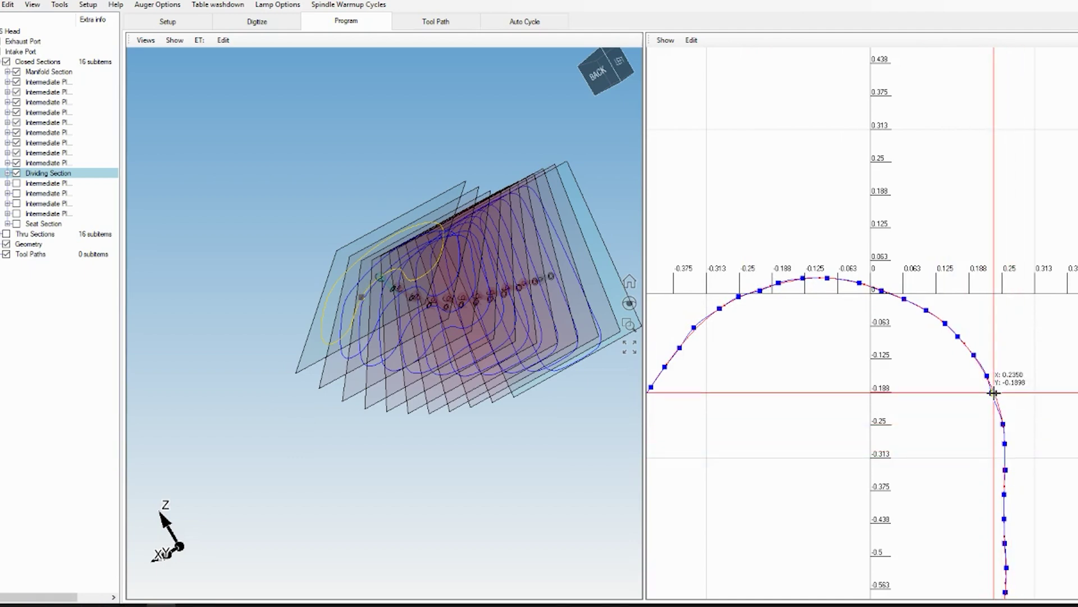
drag(993, 394, 996, 394)
scroll(997, 394, up, 2)
scroll(921, 361, down, 3)
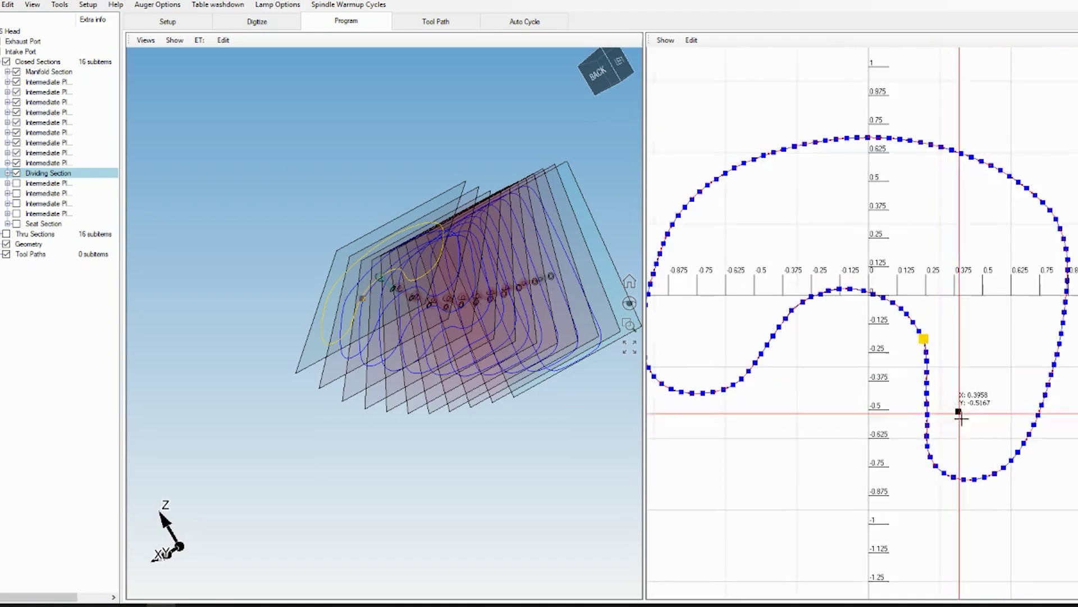
scroll(929, 414, up, 3)
scroll(898, 349, down, 1)
scroll(898, 326, down, 2)
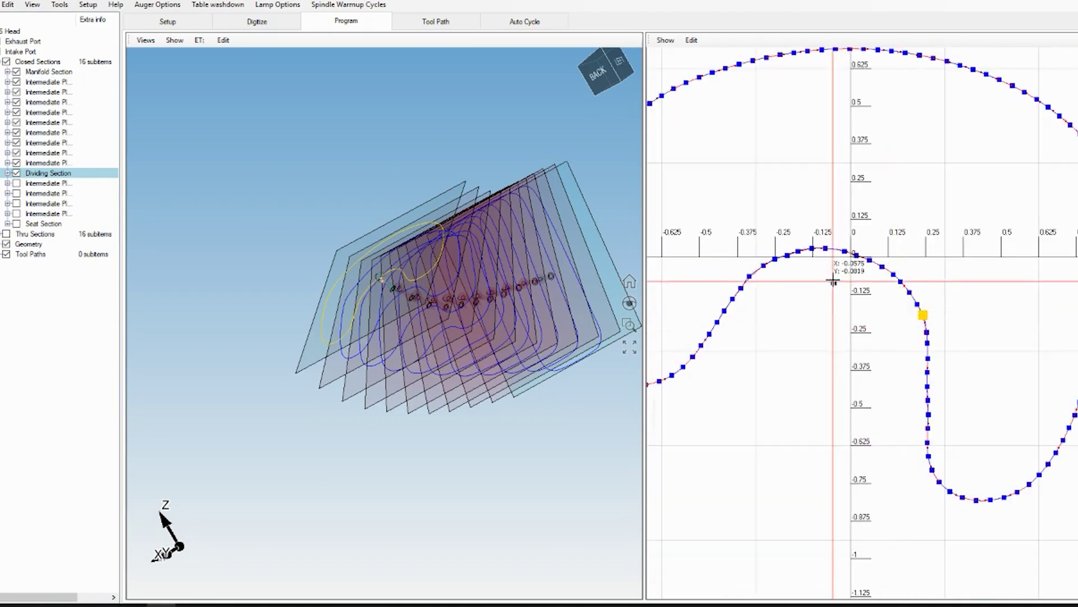
scroll(828, 247, up, 4)
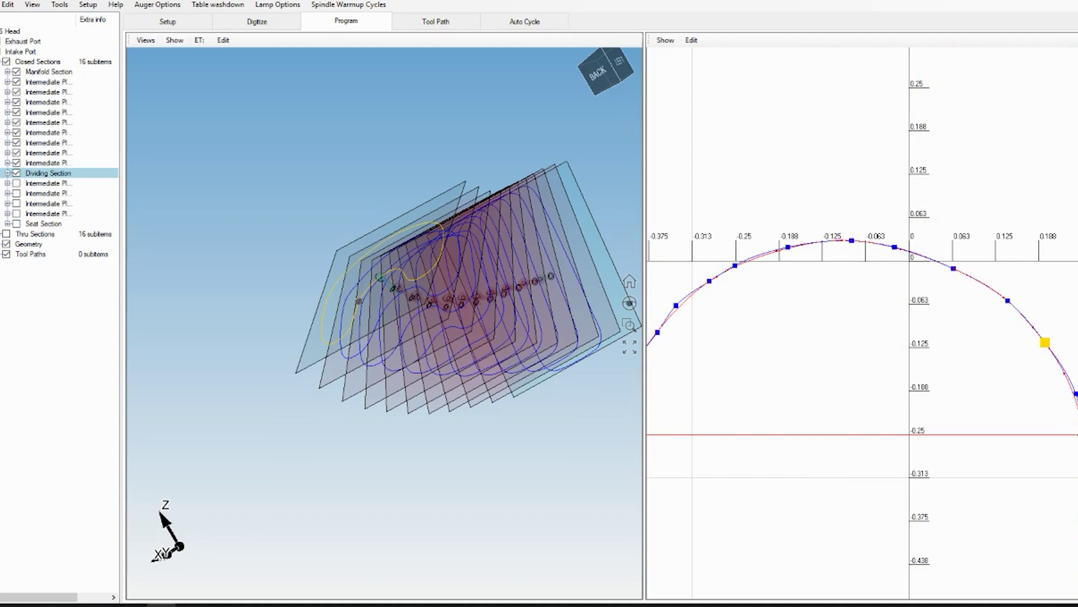
scroll(991, 340, down, 5)
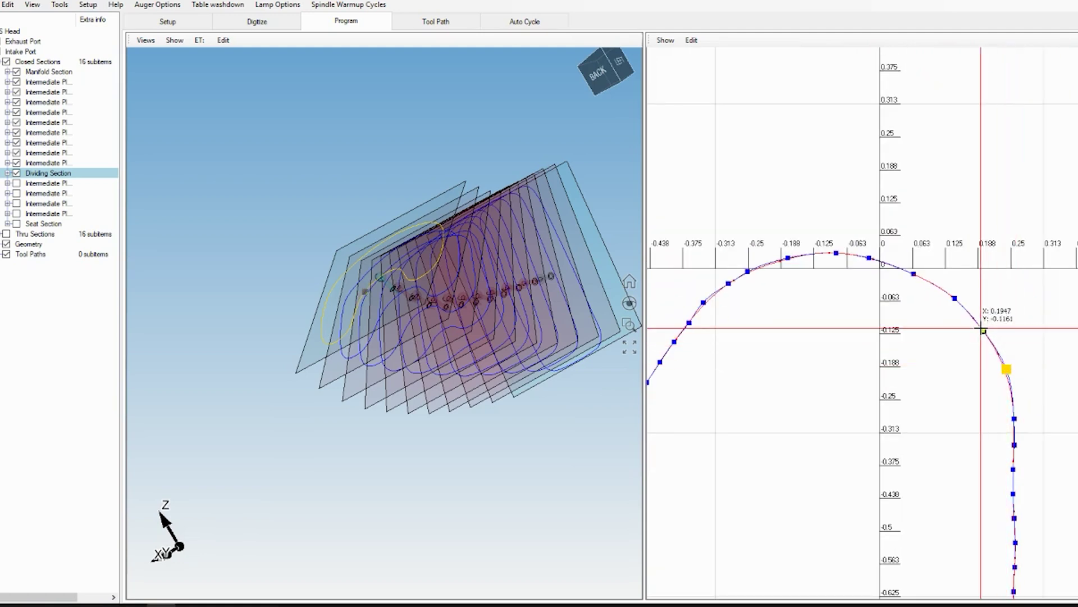
click(957, 299)
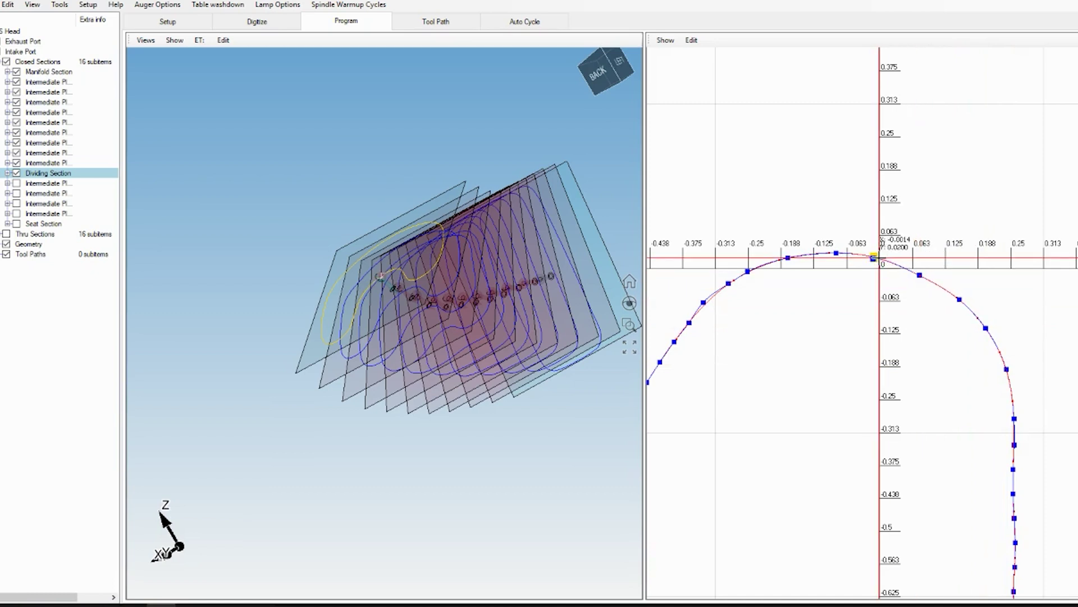
click(920, 274)
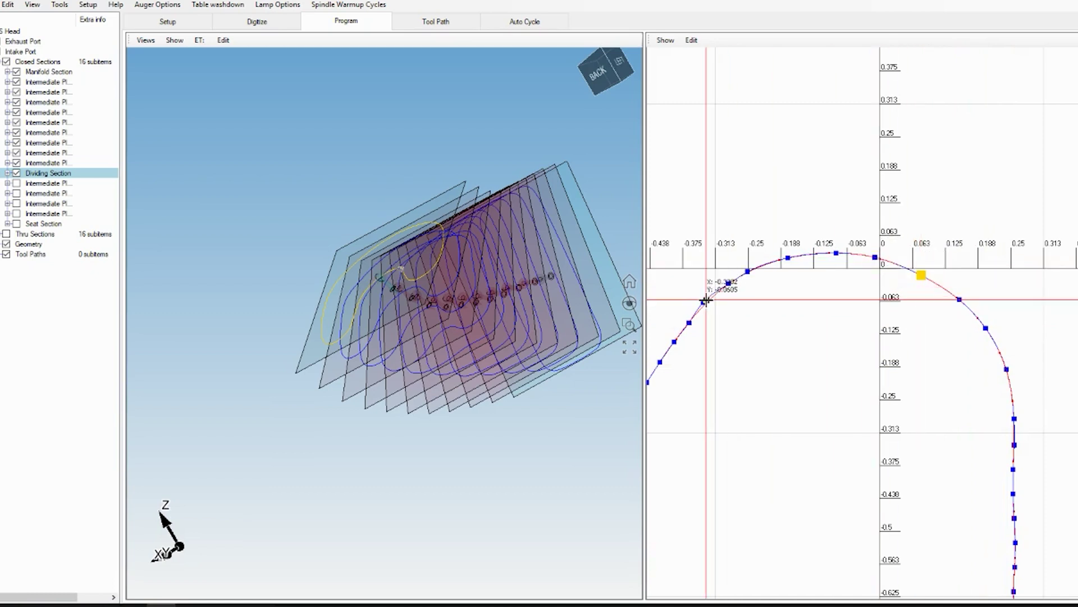
scroll(706, 301, down, 4)
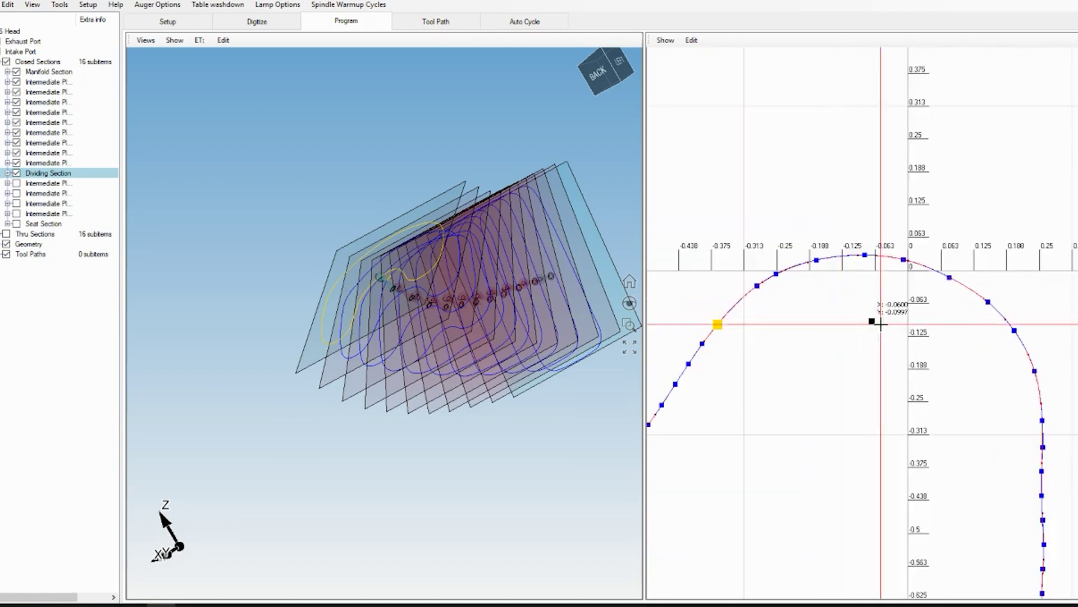
scroll(930, 376, up, 2)
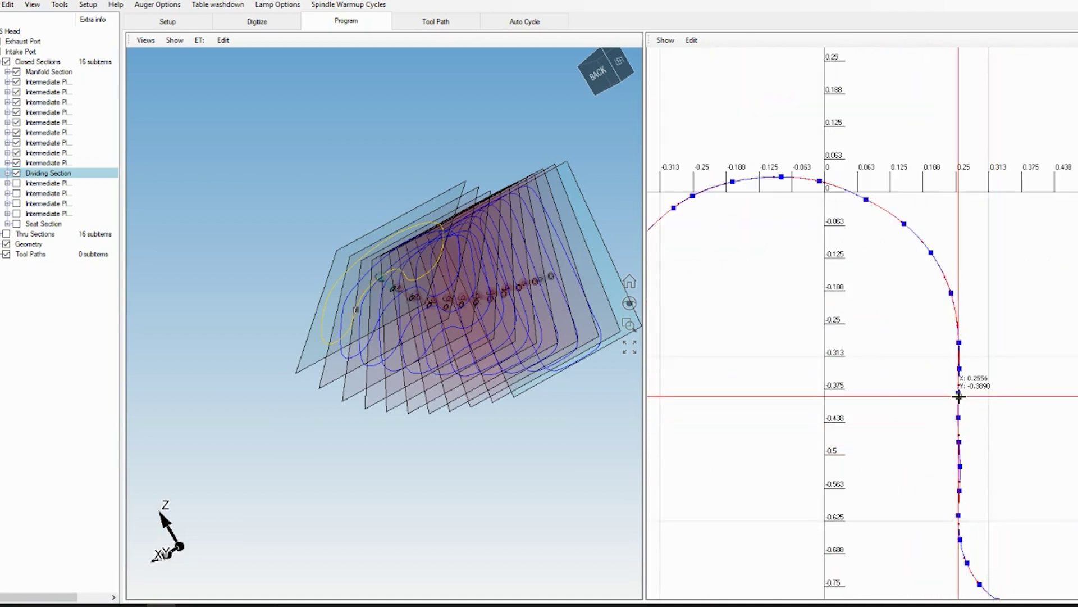
click(958, 418)
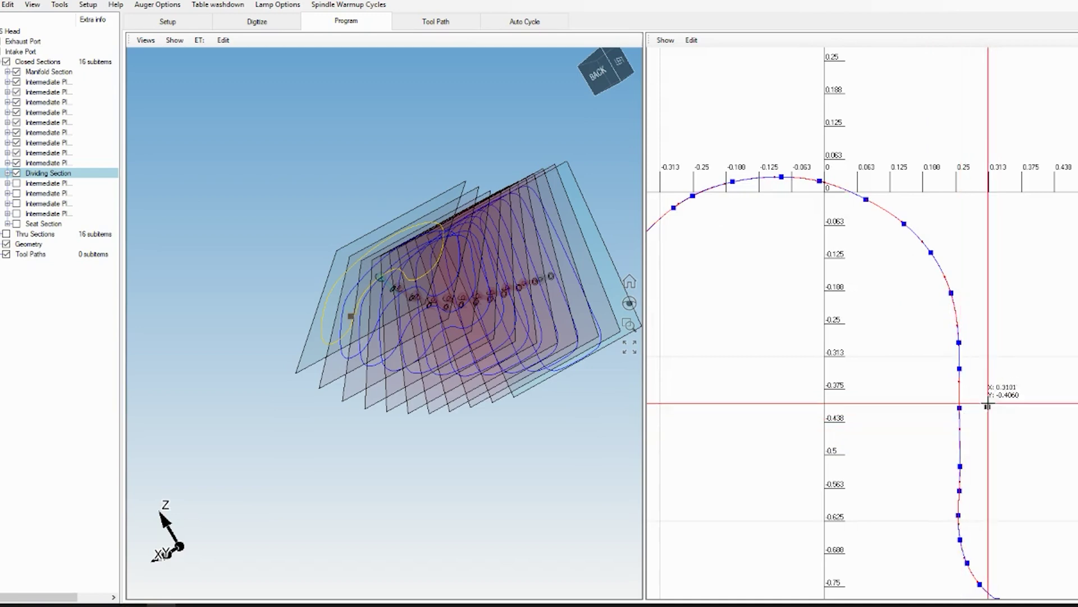
scroll(986, 399, down, 1)
scroll(986, 398, down, 3)
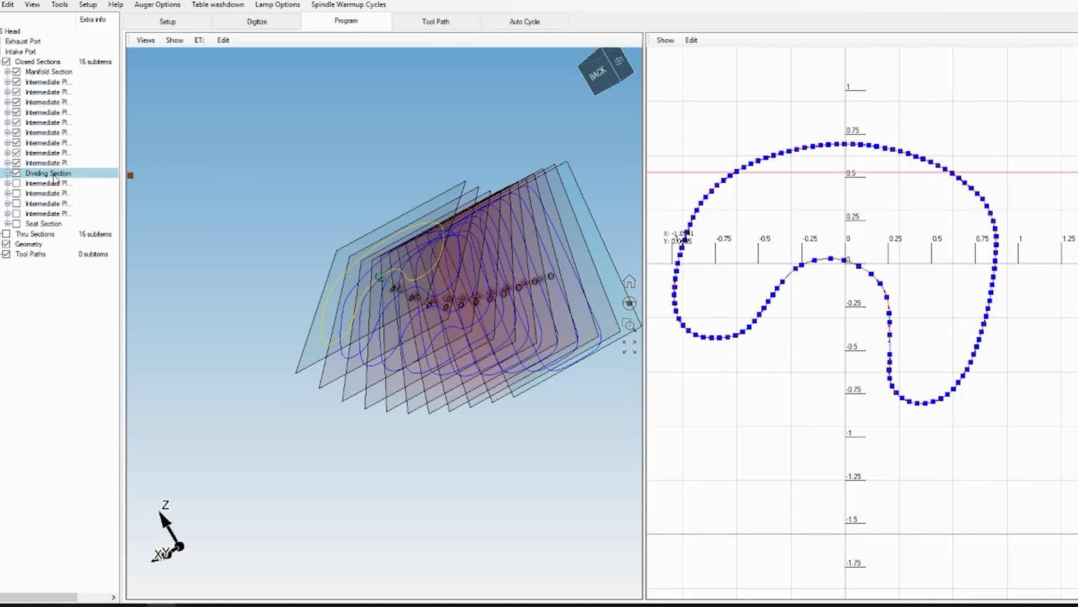
right_click(56, 179)
Step: Smooth the Dividing Section and the intermediate section just after it
mouse_move(126, 187)
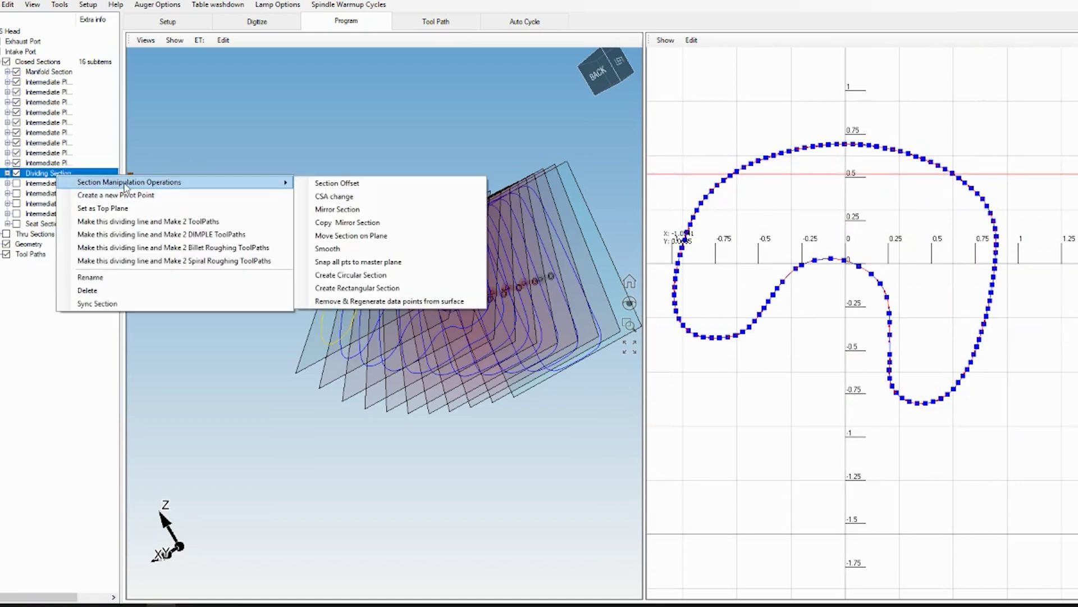
click(337, 249)
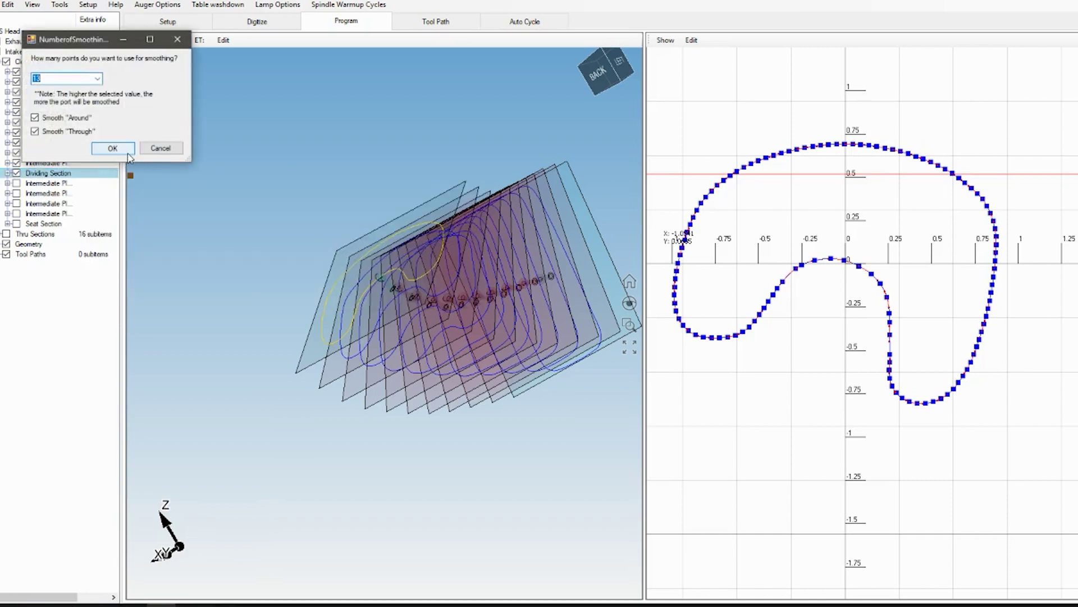
click(113, 148)
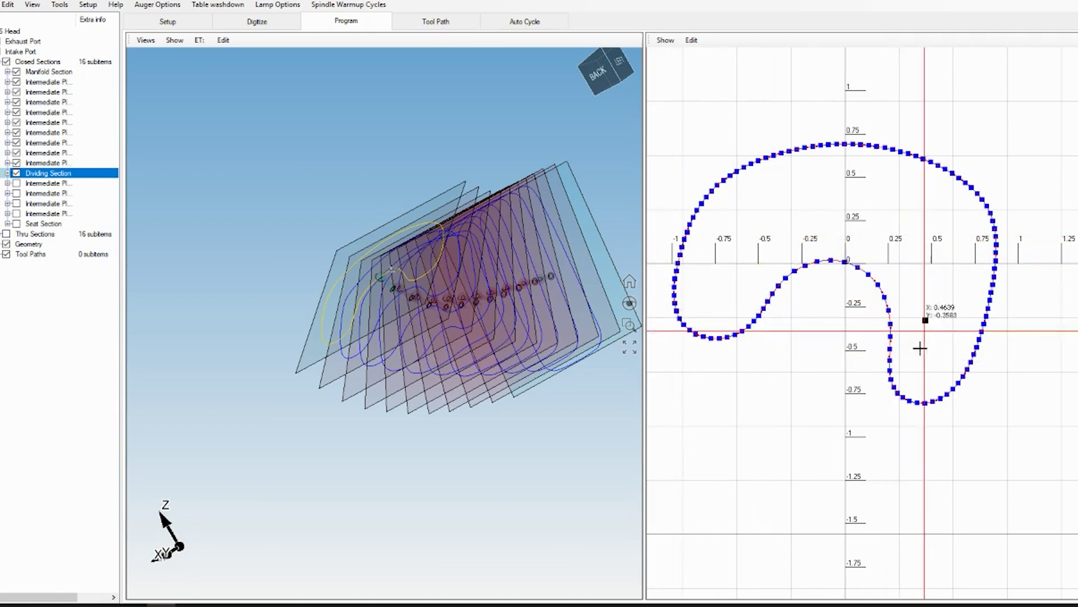
click(49, 184)
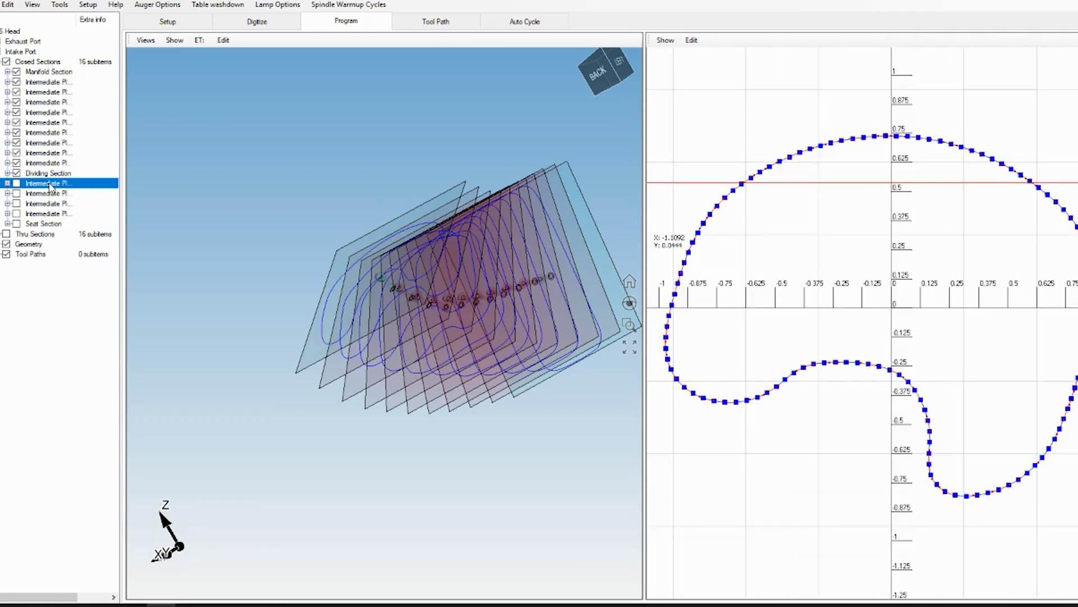
right_click(49, 185)
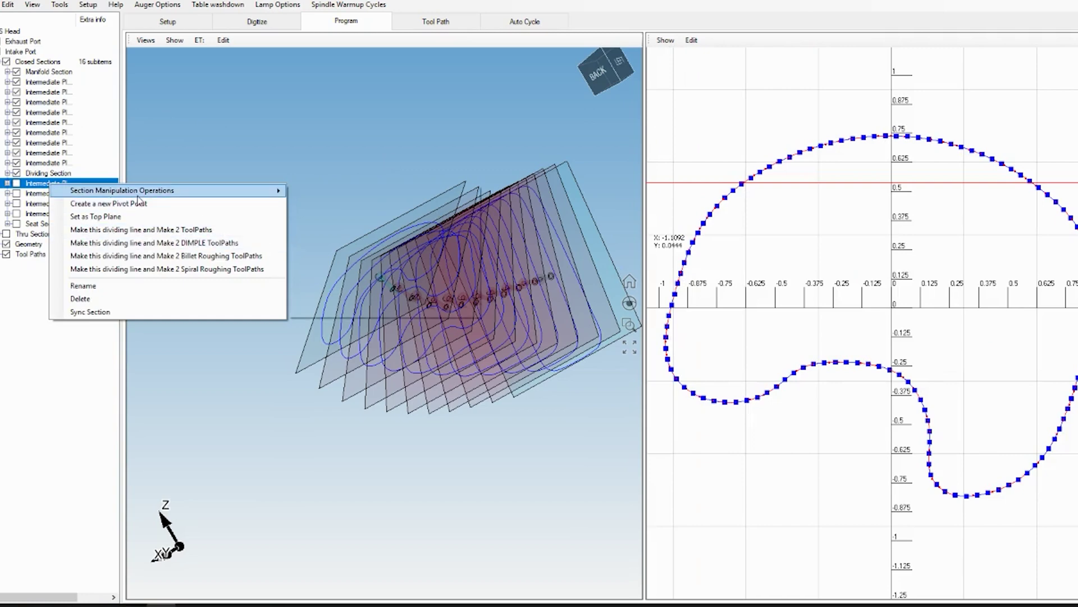
mouse_move(149, 194)
click(321, 256)
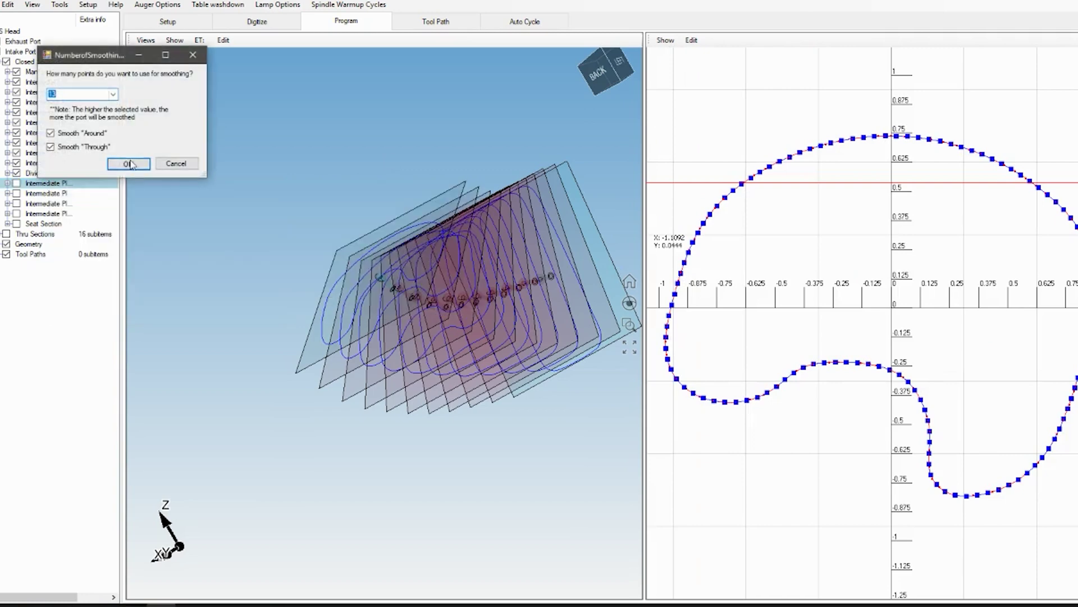
click(131, 164)
Step: Smooth the intermediate section just before the Dividing Section
click(52, 163)
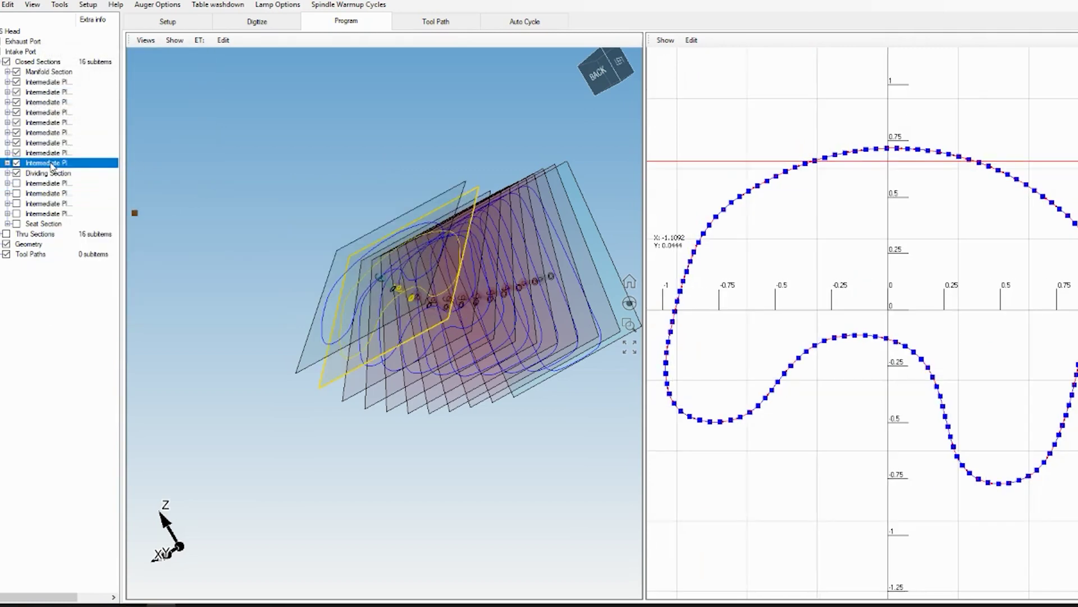
right_click(54, 163)
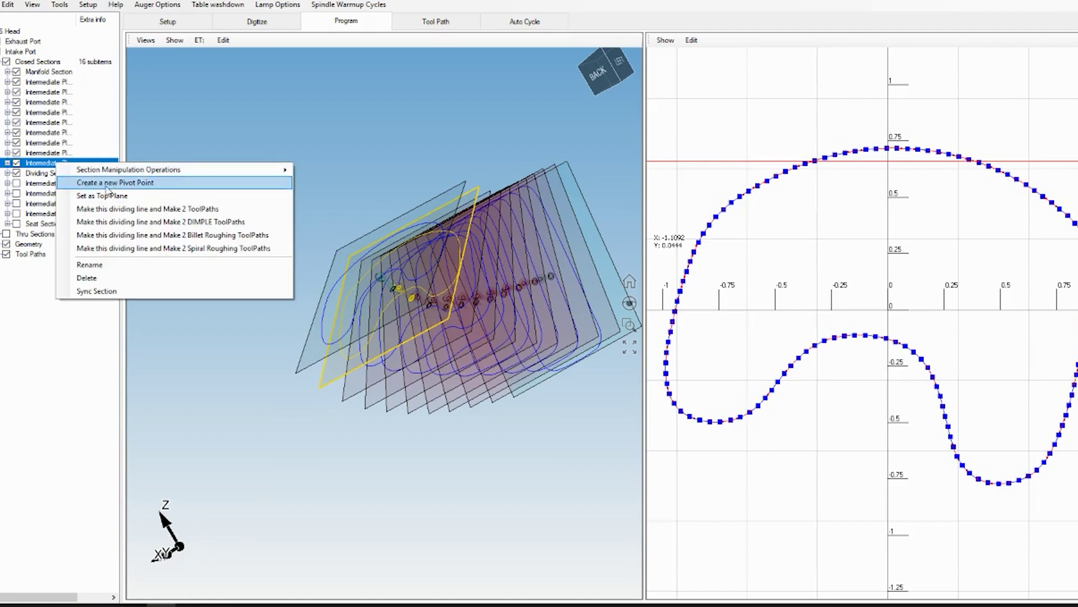
mouse_move(164, 170)
click(328, 234)
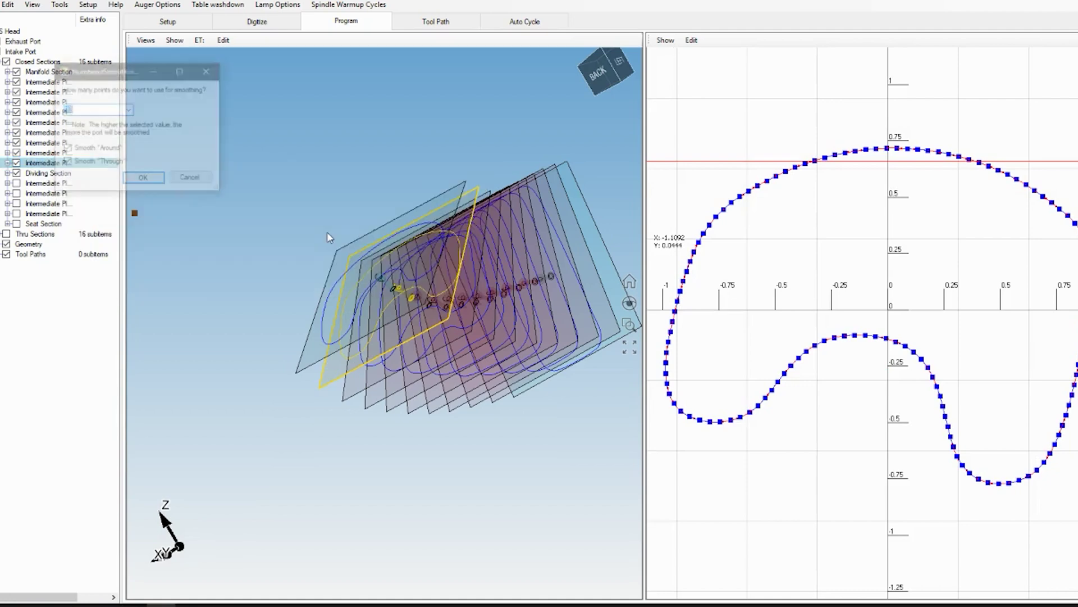
click(133, 175)
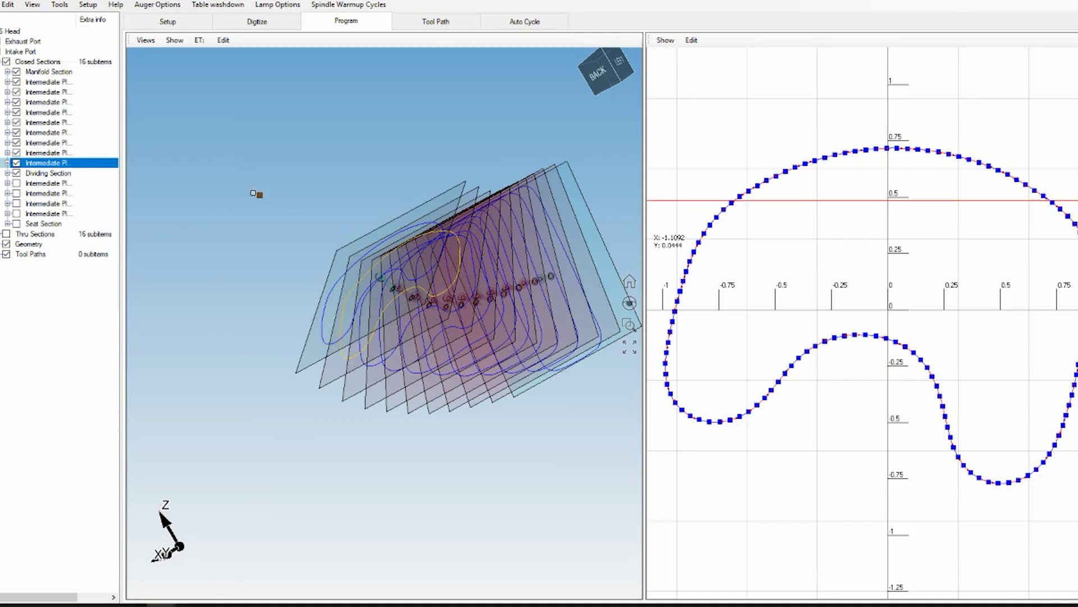
Step: Show the four hidden intermediate sections and the Seat Section again
click(17, 184)
click(17, 193)
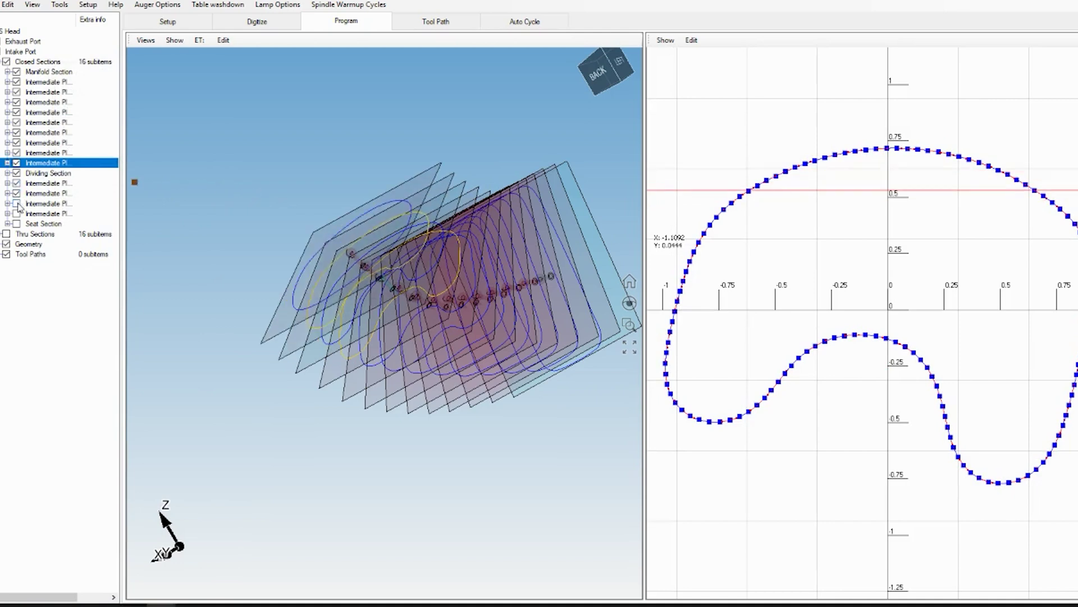
click(17, 203)
click(17, 214)
click(16, 223)
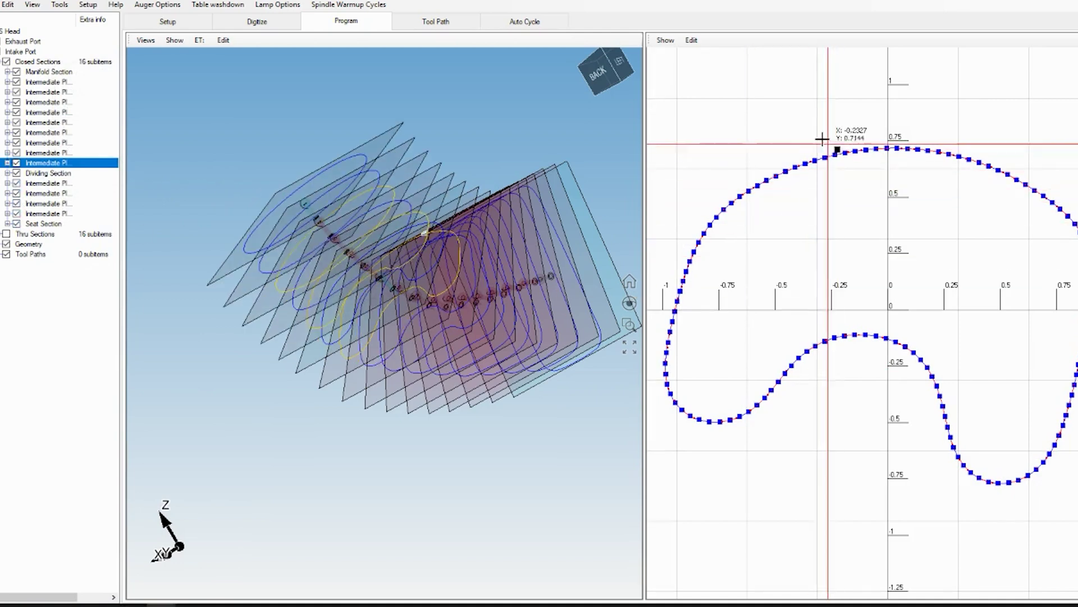
click(665, 39)
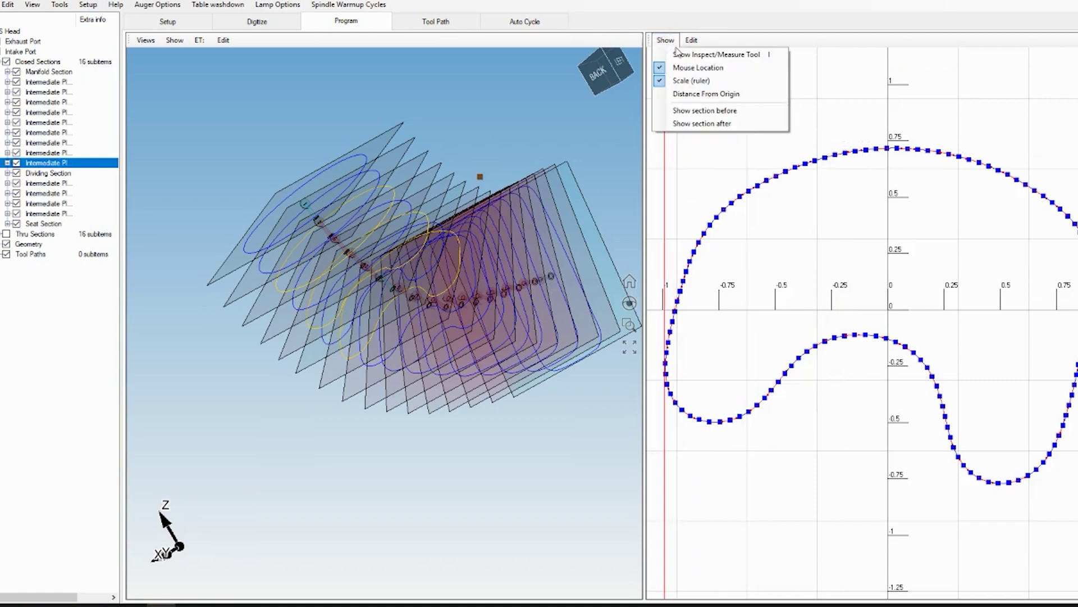
Step: Overlay the previous and next section outlines in the 2-D view and zoom in to inspect the profile
click(703, 110)
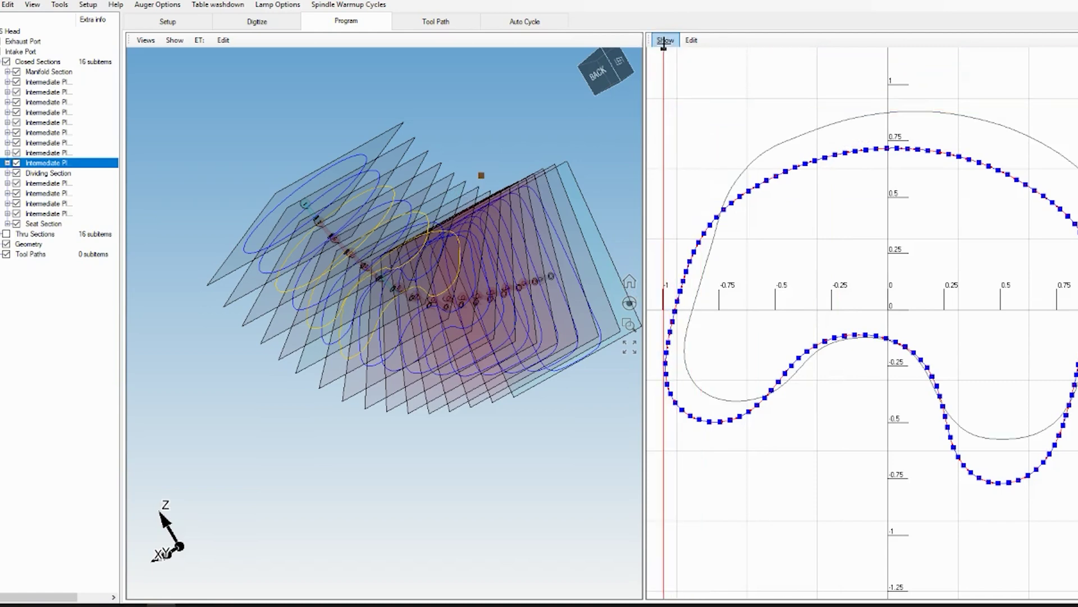
click(666, 39)
click(699, 123)
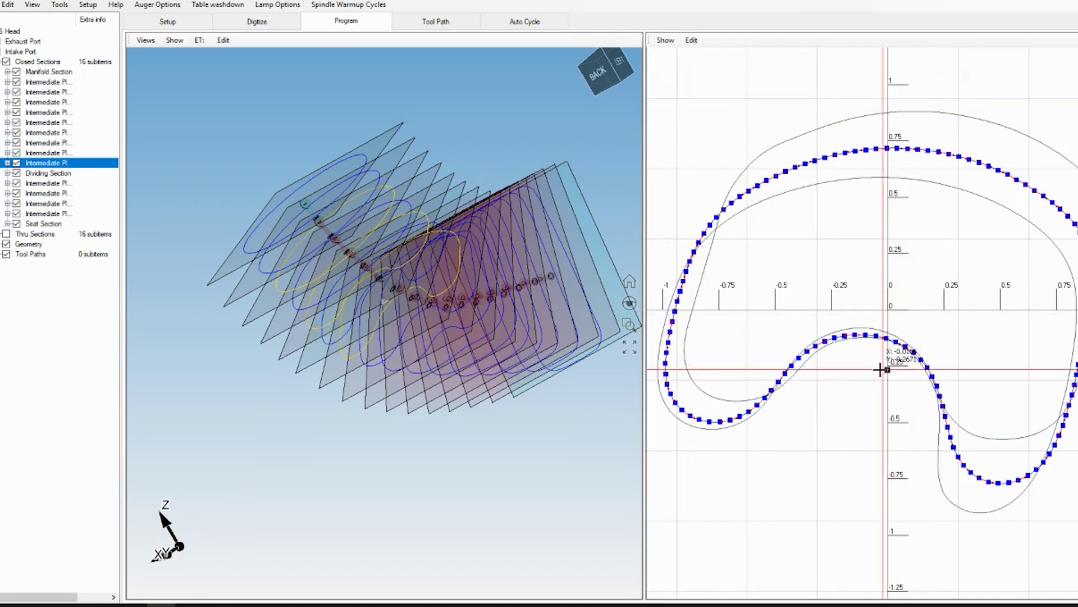
scroll(884, 348, up, 3)
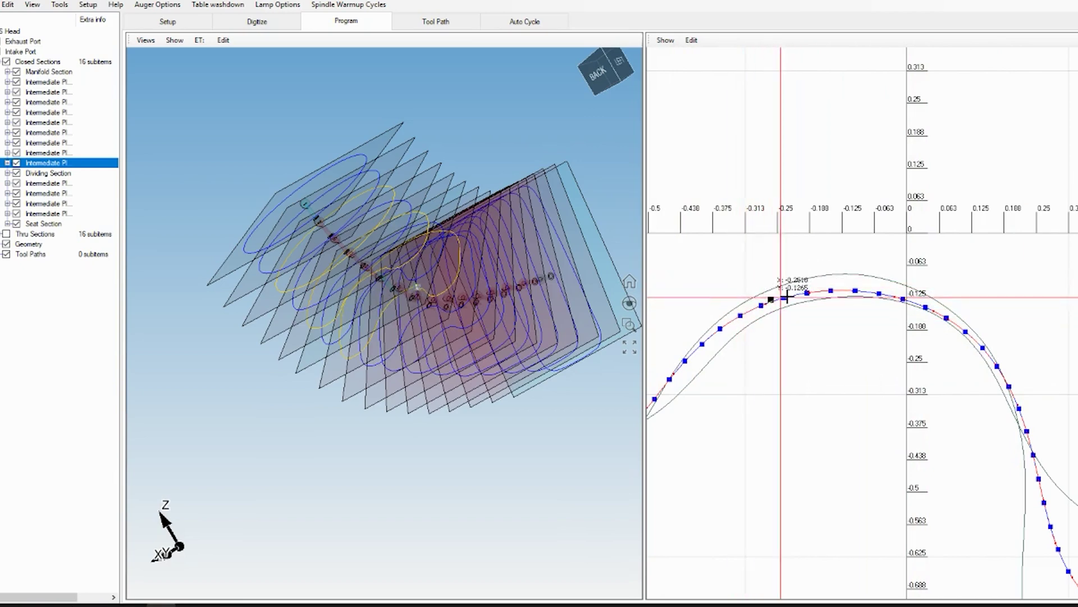
scroll(960, 313, up, 1)
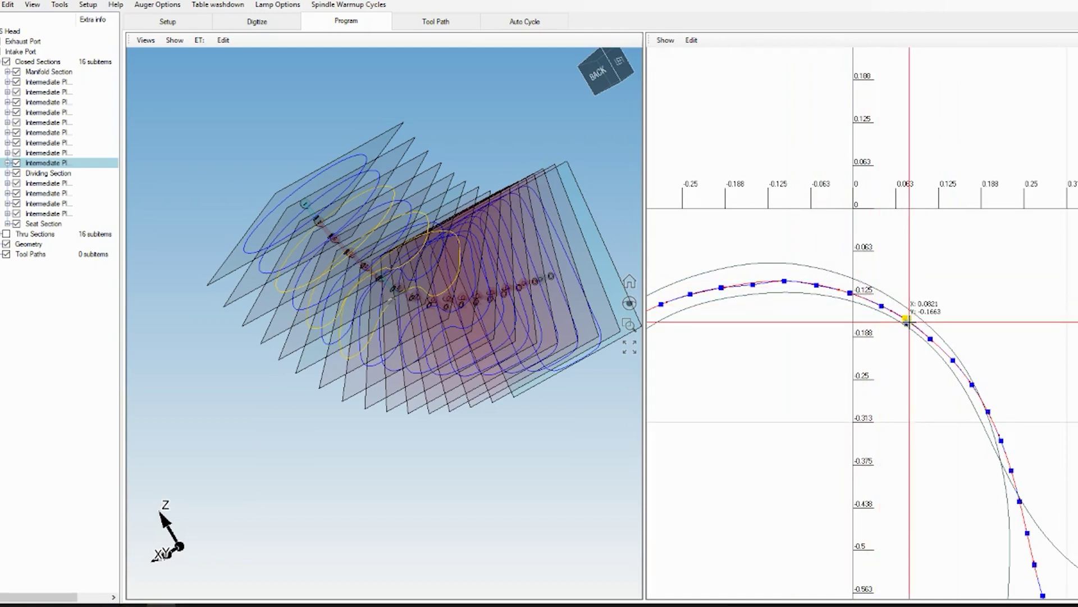
click(852, 291)
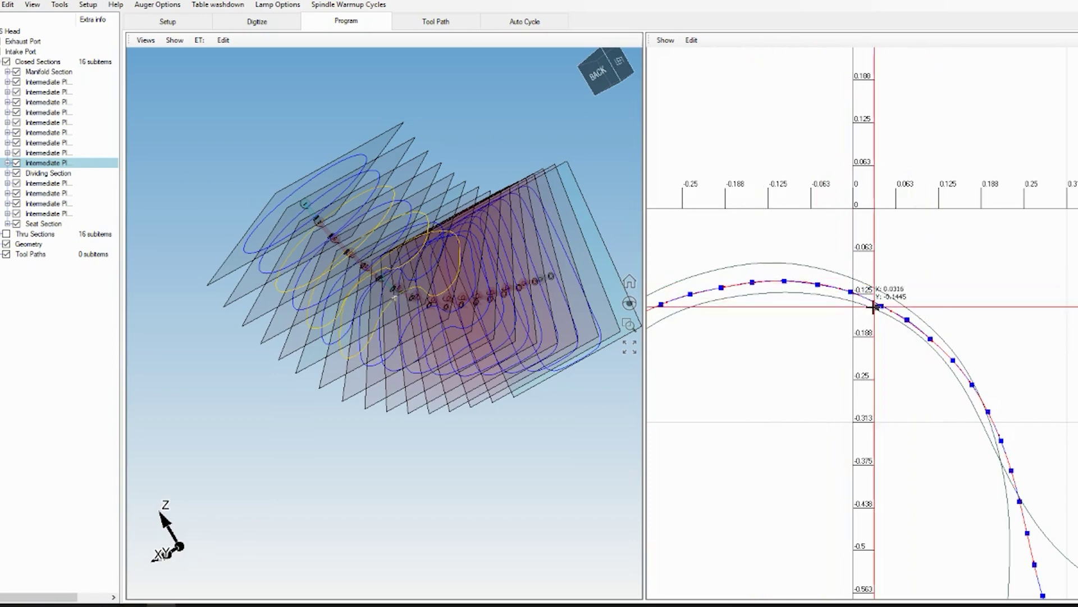
scroll(881, 305, down, 6)
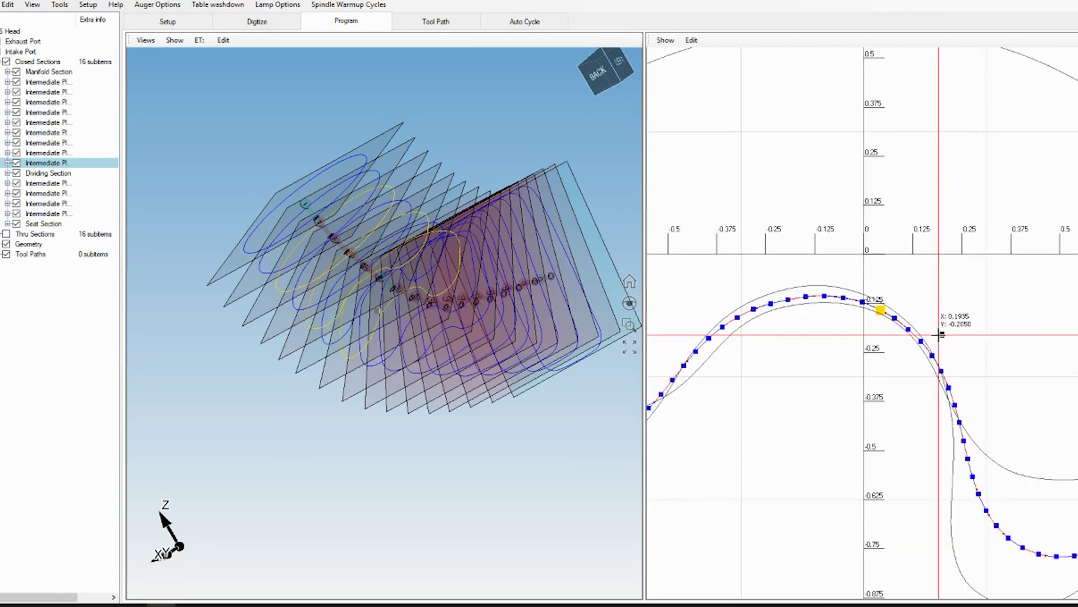
Step: Hide the previous and next section outlines and select another intermediate section in 3-D
click(666, 40)
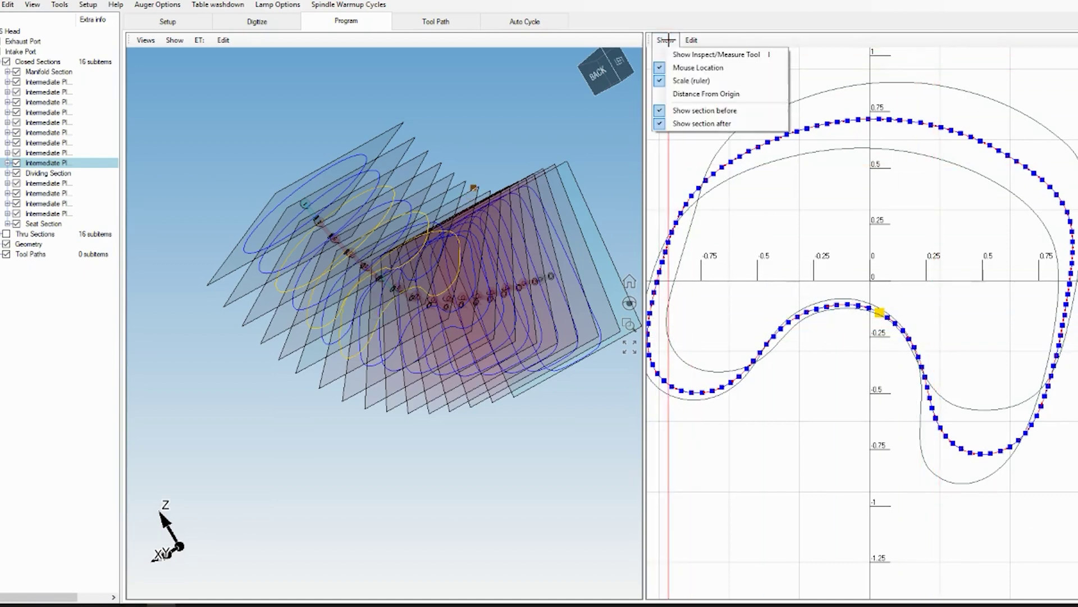
click(886, 165)
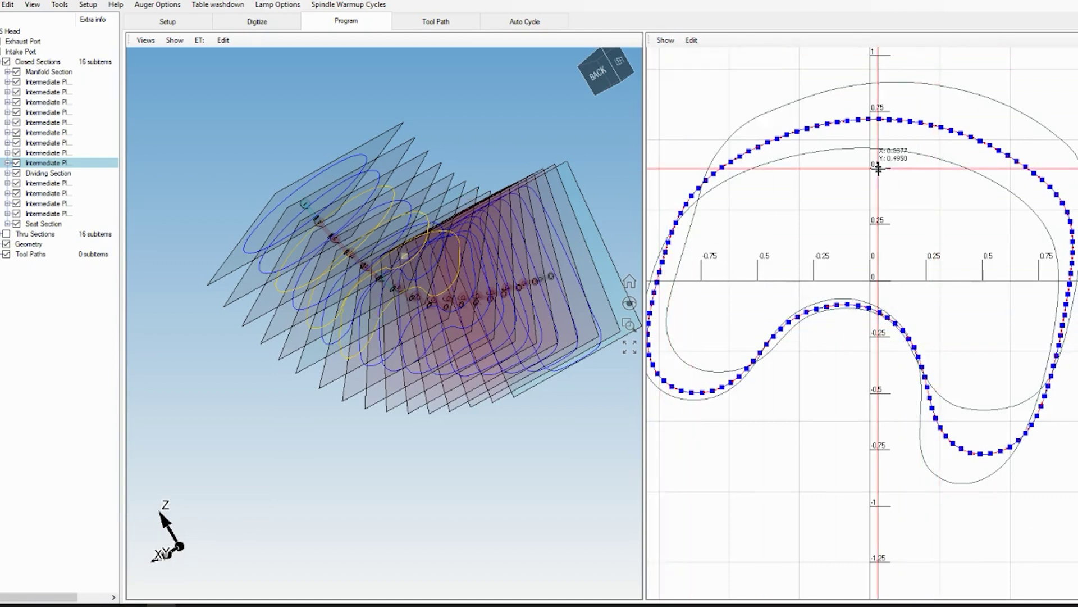
click(666, 39)
click(682, 110)
click(666, 40)
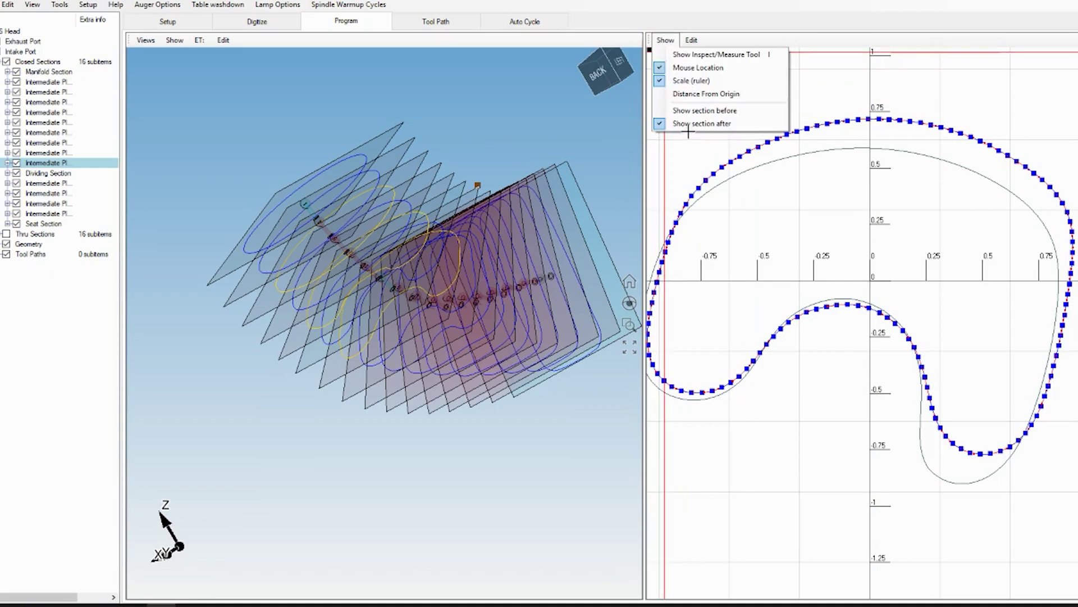
click(682, 120)
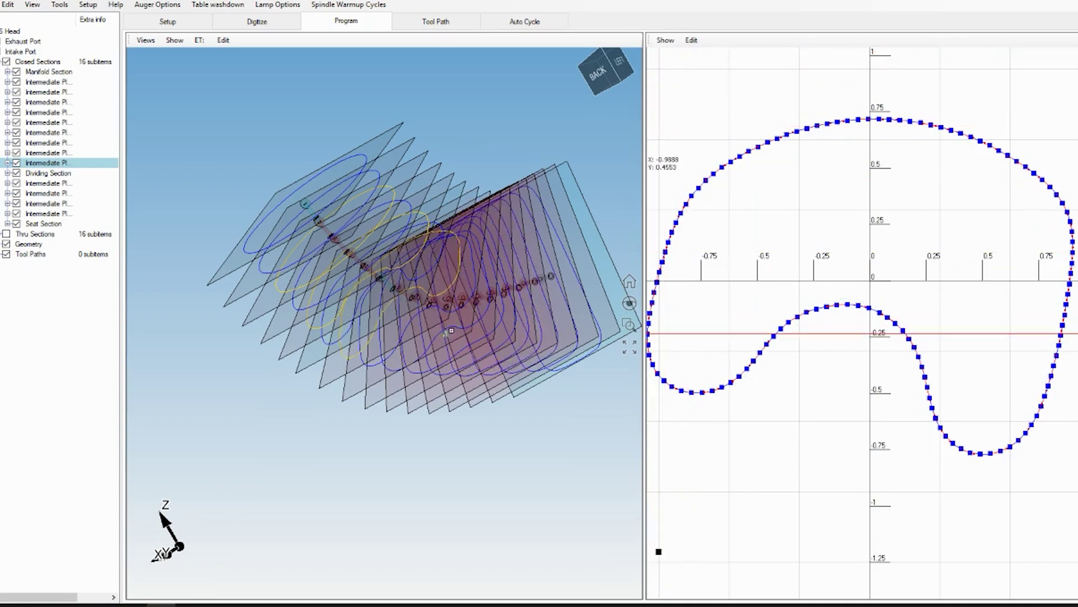
middle_drag(488, 351, 505, 331)
scroll(505, 331, up, 3)
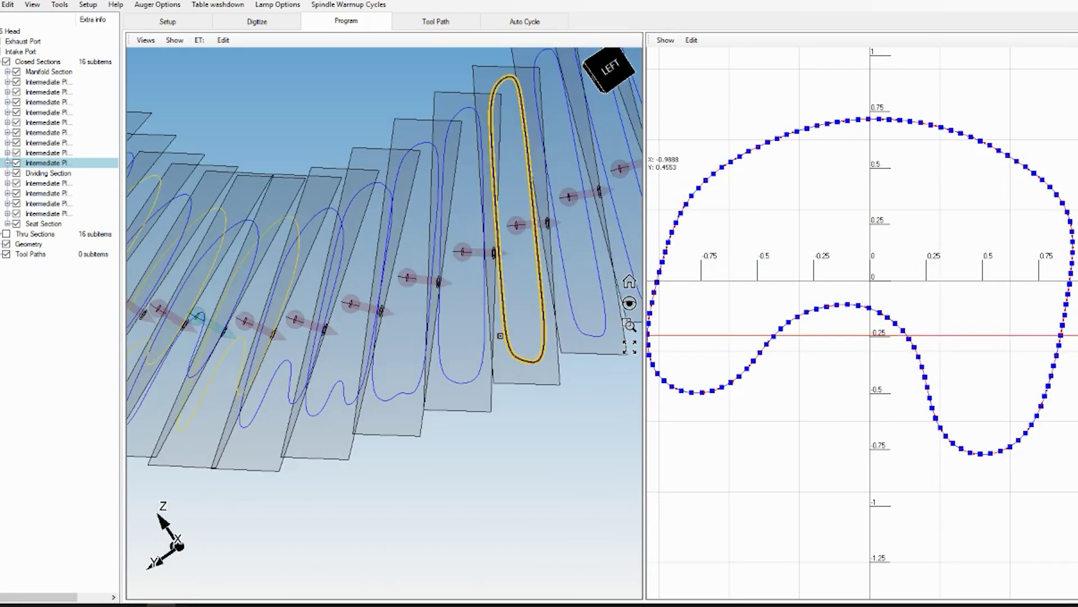
click(460, 346)
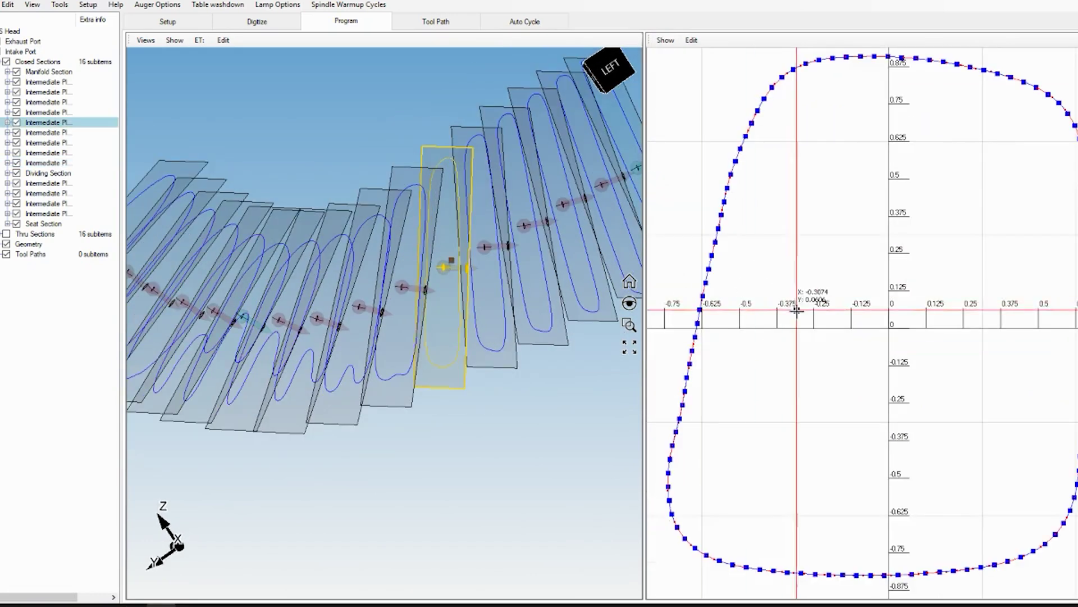
scroll(797, 311, down, 2)
scroll(910, 310, up, 3)
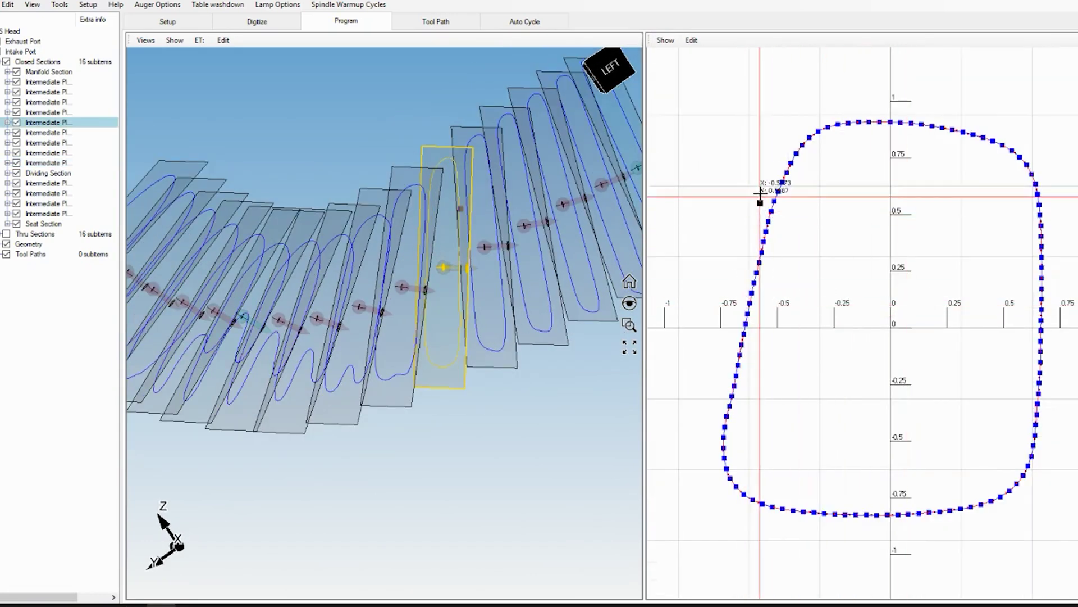
Step: Realign the profile's left side by shifting eleven selected points and pulling one point upward
mouse_move(758, 177)
mouse_down()
mouse_move(747, 418)
mouse_move(754, 403)
mouse_up()
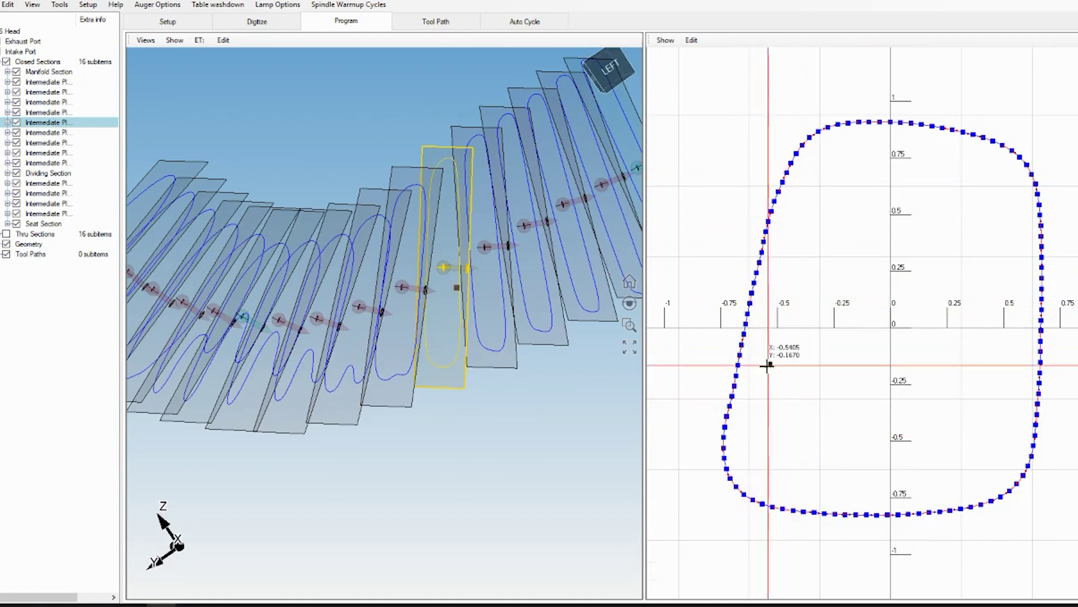
click(751, 372)
scroll(750, 368, up, 2)
drag(795, 282, 666, 468)
drag(723, 398, 723, 388)
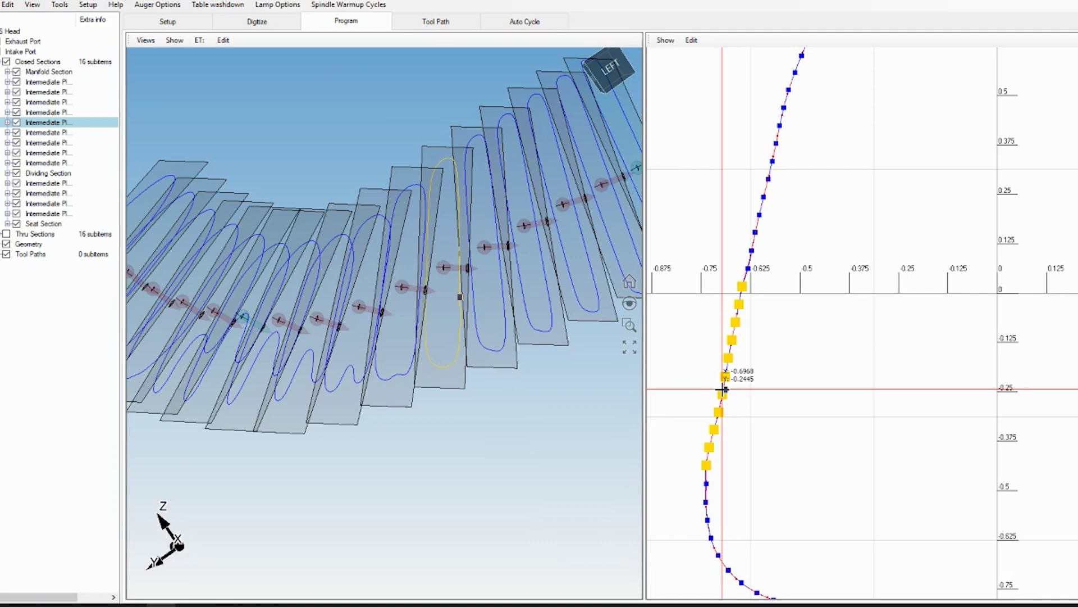
click(766, 354)
scroll(770, 344, down, 4)
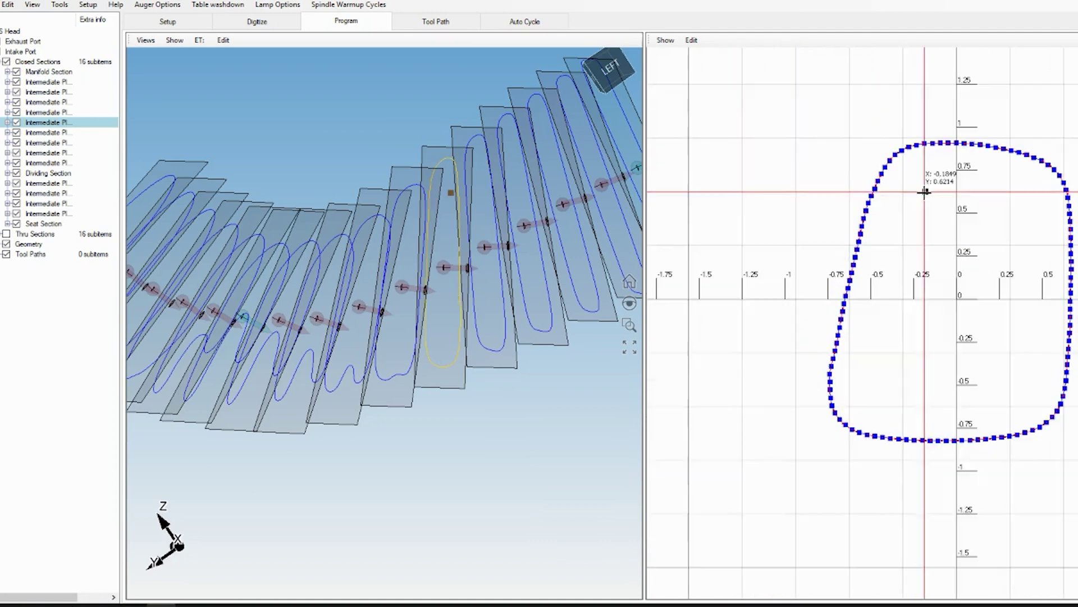
scroll(854, 188, up, 2)
drag(830, 137, 863, 345)
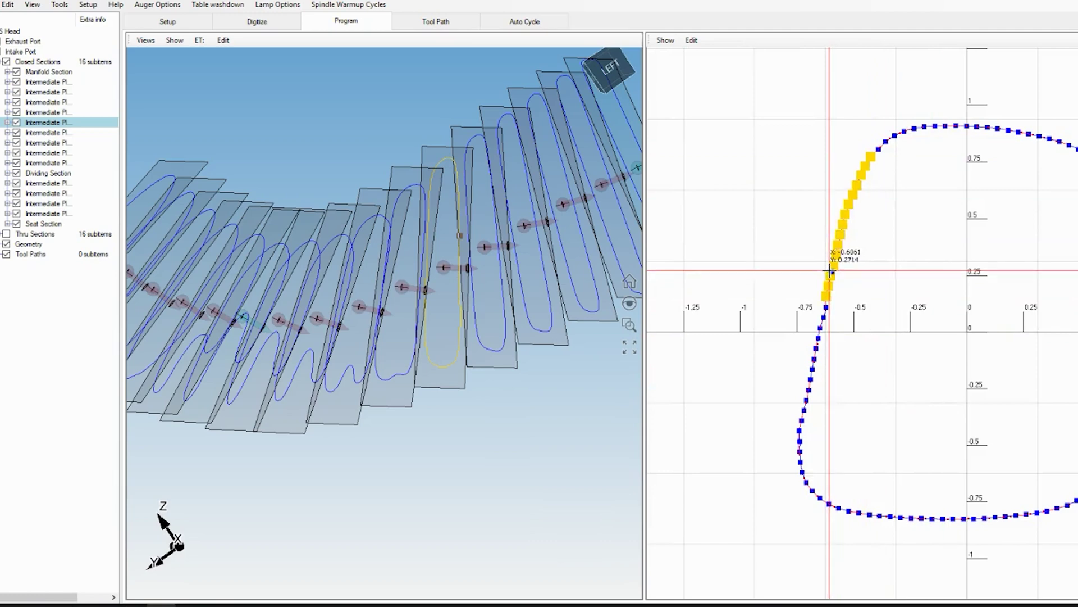
click(832, 272)
scroll(845, 307, down, 3)
scroll(845, 309, up, 5)
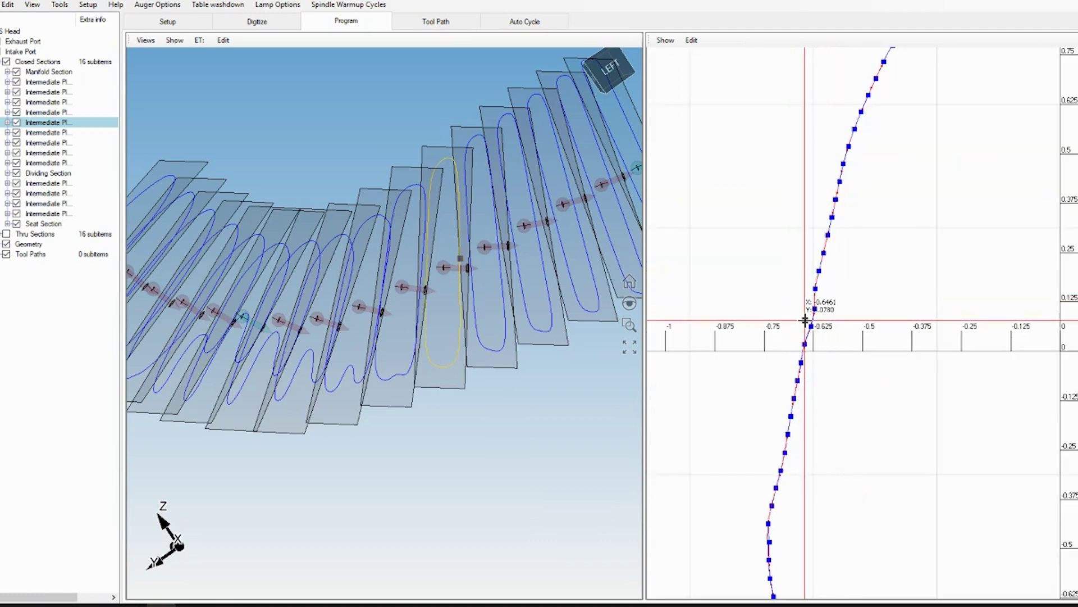
mouse_move(814, 309)
mouse_down()
mouse_move(814, 279)
mouse_move(815, 289)
mouse_up()
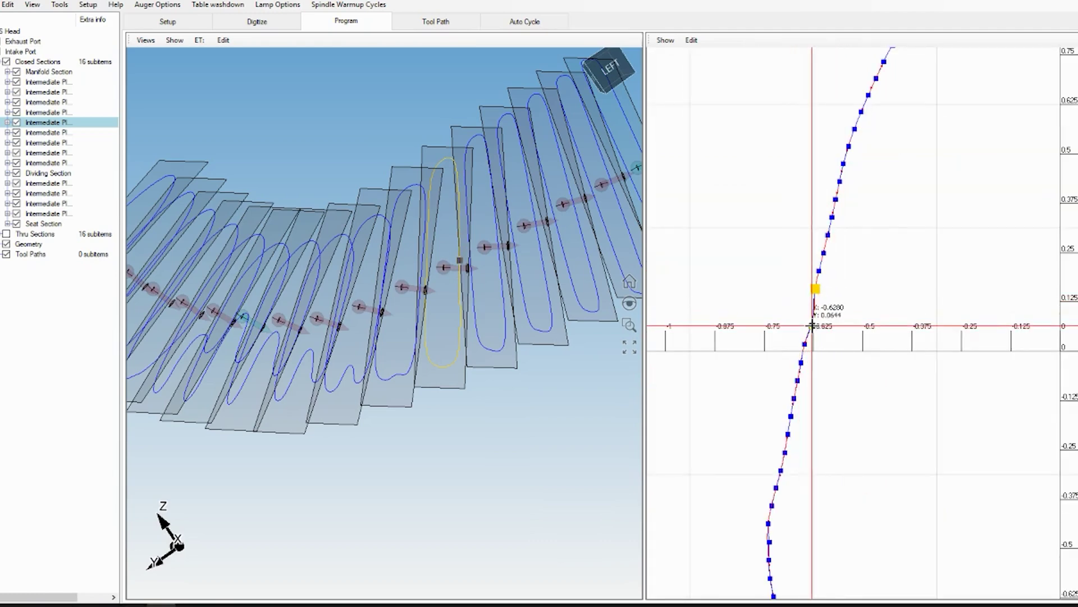
right_click(54, 125)
Step: Smooth the intermediate section, then make the Dividing Section the dividing line for two toolpaths
mouse_move(143, 133)
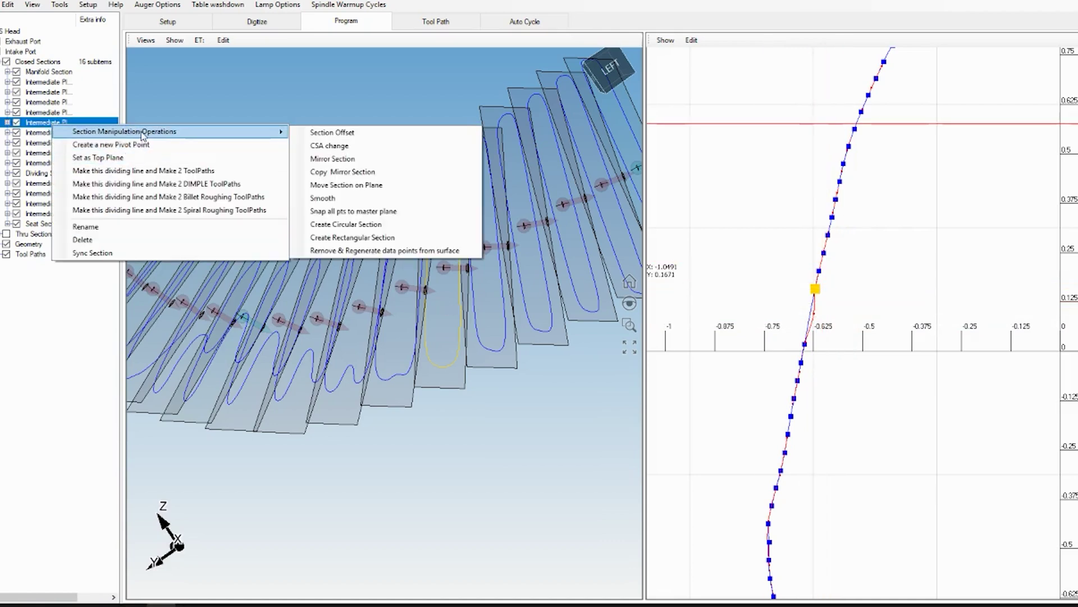
click(356, 197)
click(174, 209)
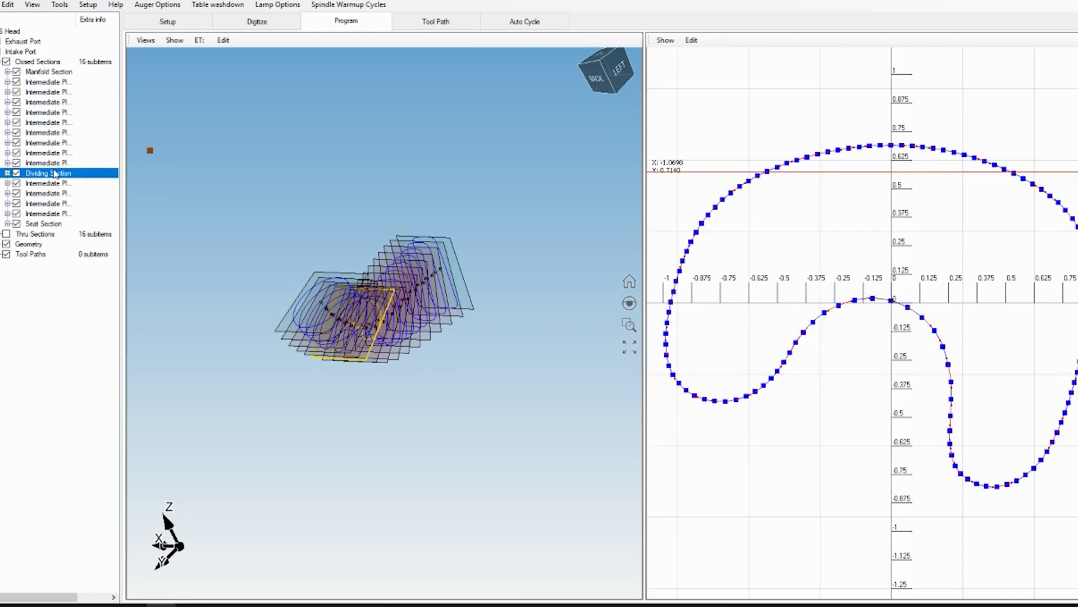
right_click(60, 177)
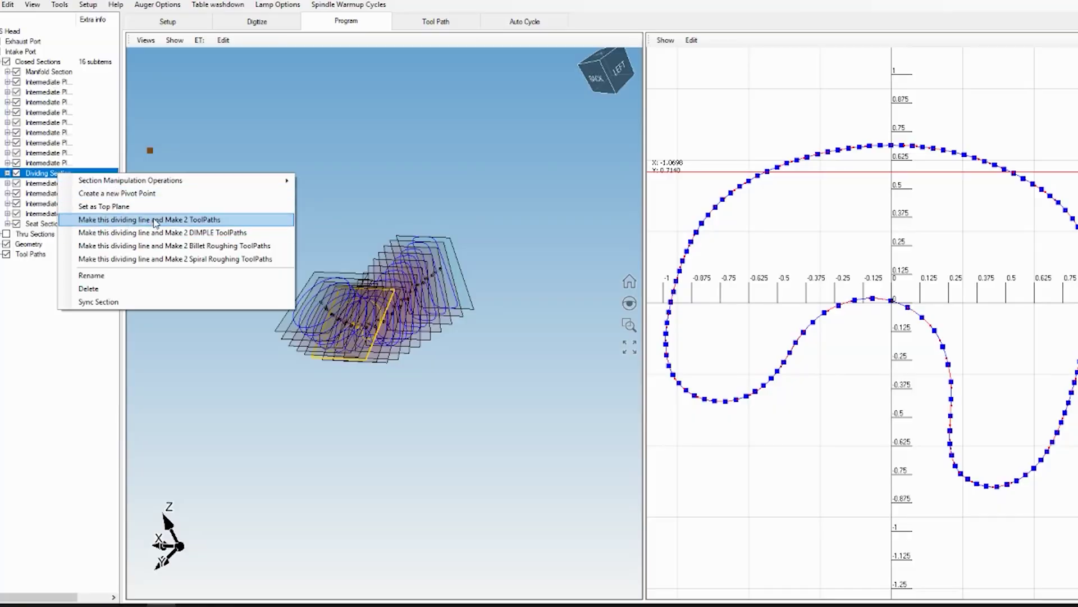
click(156, 223)
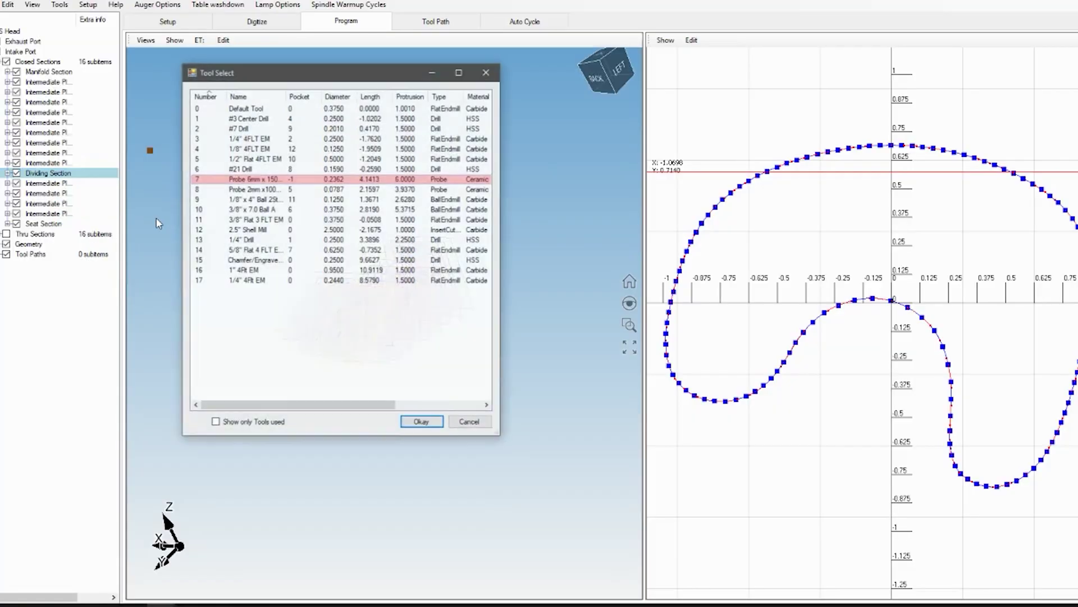
Step: Generate the Manifold Side and Seat Side toolpaths using tool 10
double_click(254, 210)
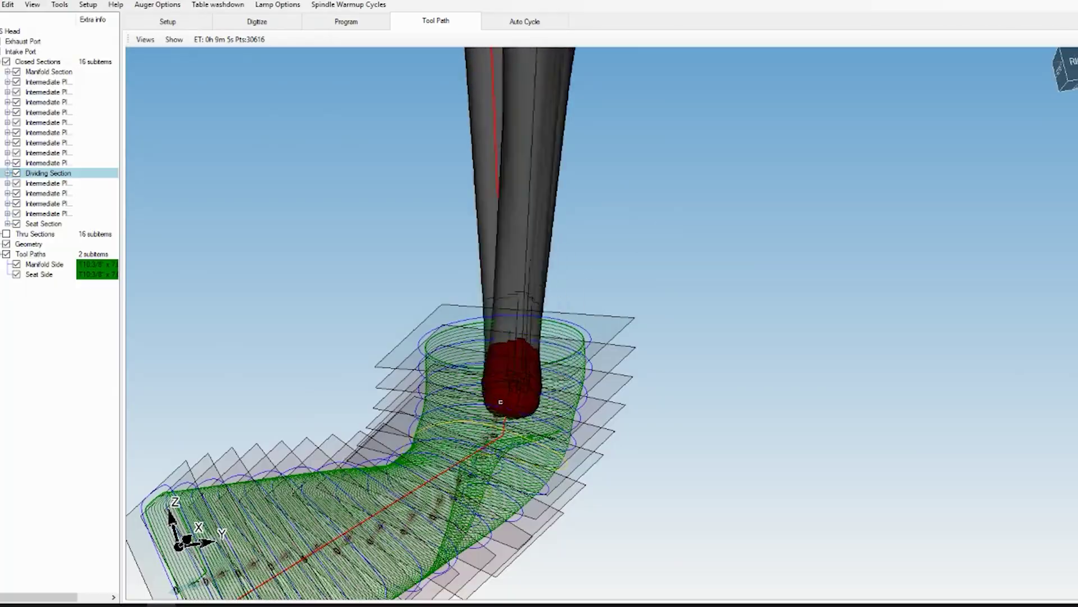
Step: Orbit around the port toolpaths and switch the display to show them as a solid port
middle_drag(501, 401, 562, 504)
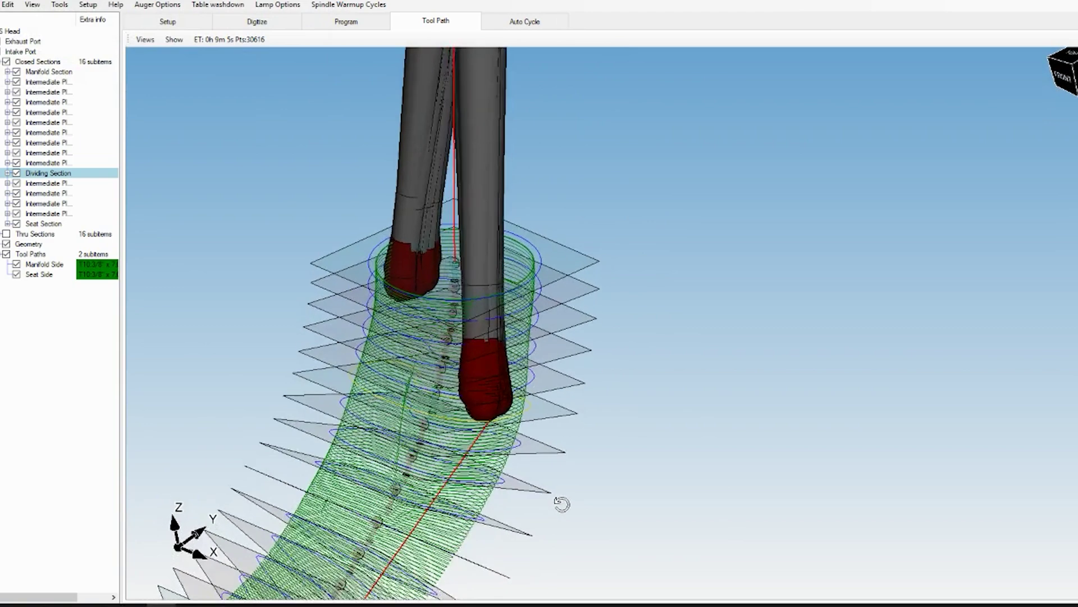
scroll(562, 504, up, 3)
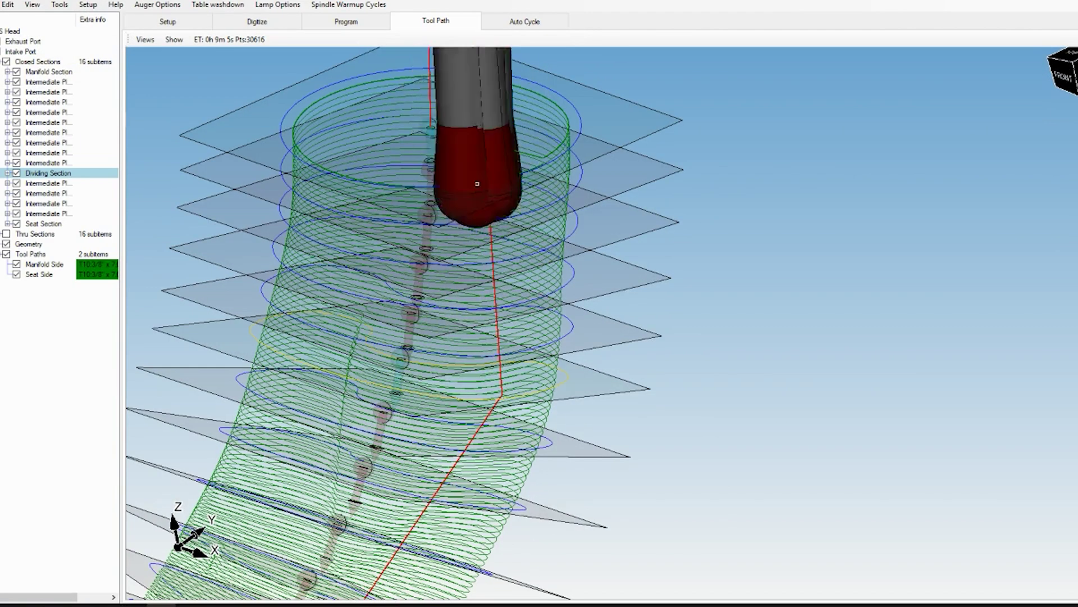
scroll(404, 323, down, 3)
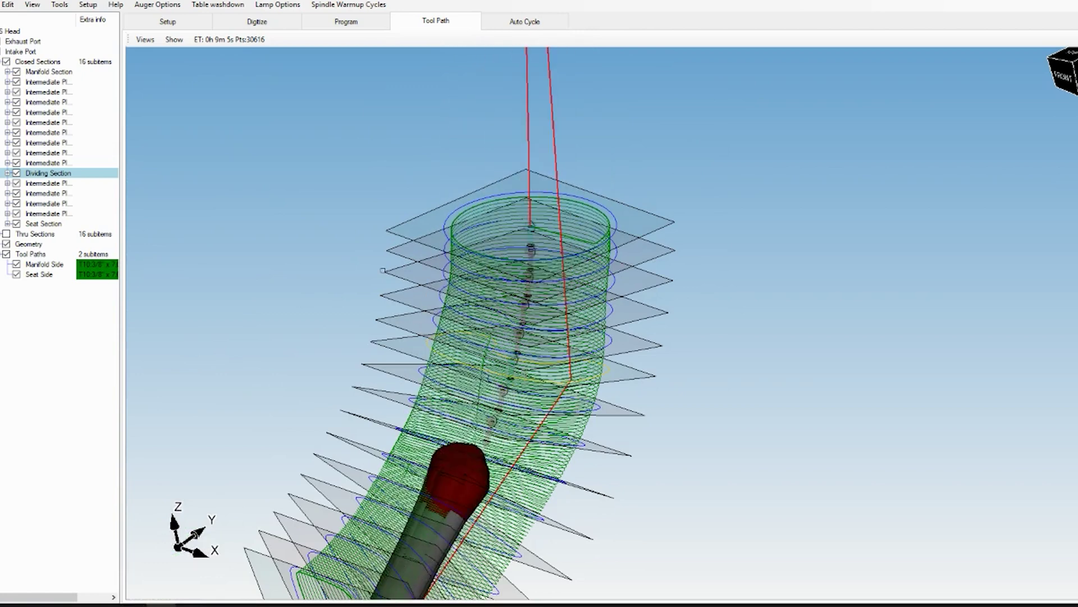
click(175, 40)
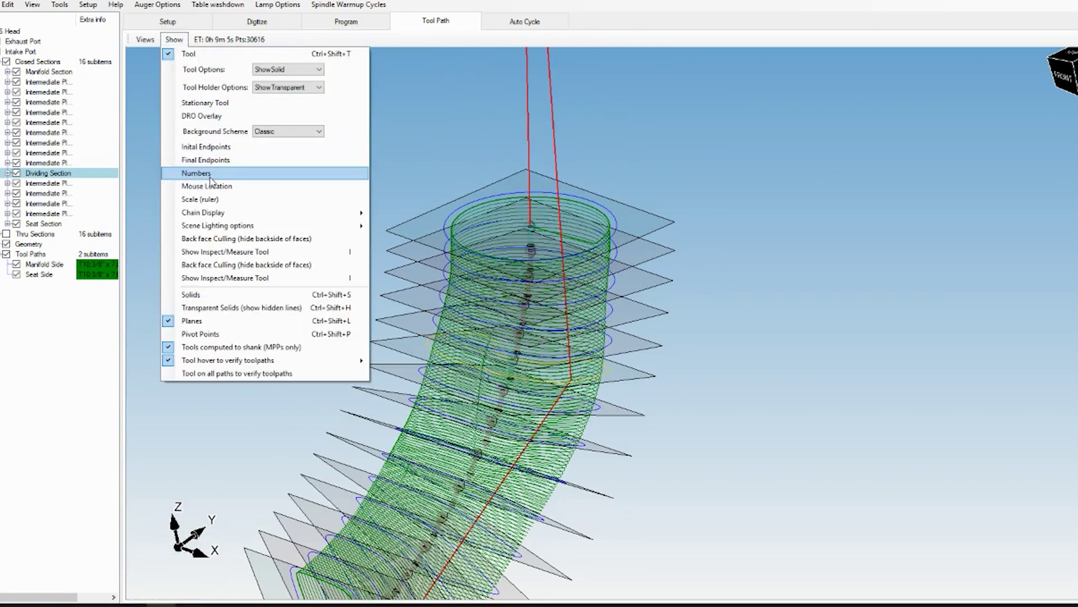
click(191, 295)
Step: Orbit the solid orange port to inspect it from the side, front and upright
scroll(573, 313, up, 3)
scroll(587, 392, down, 2)
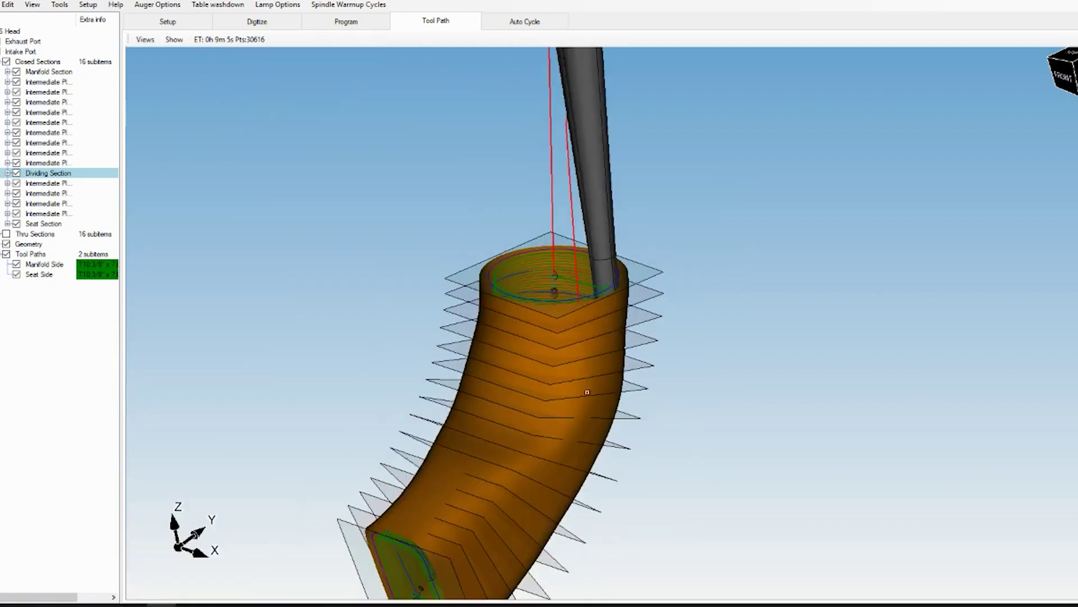
middle_drag(587, 392, 467, 335)
scroll(794, 417, up, 5)
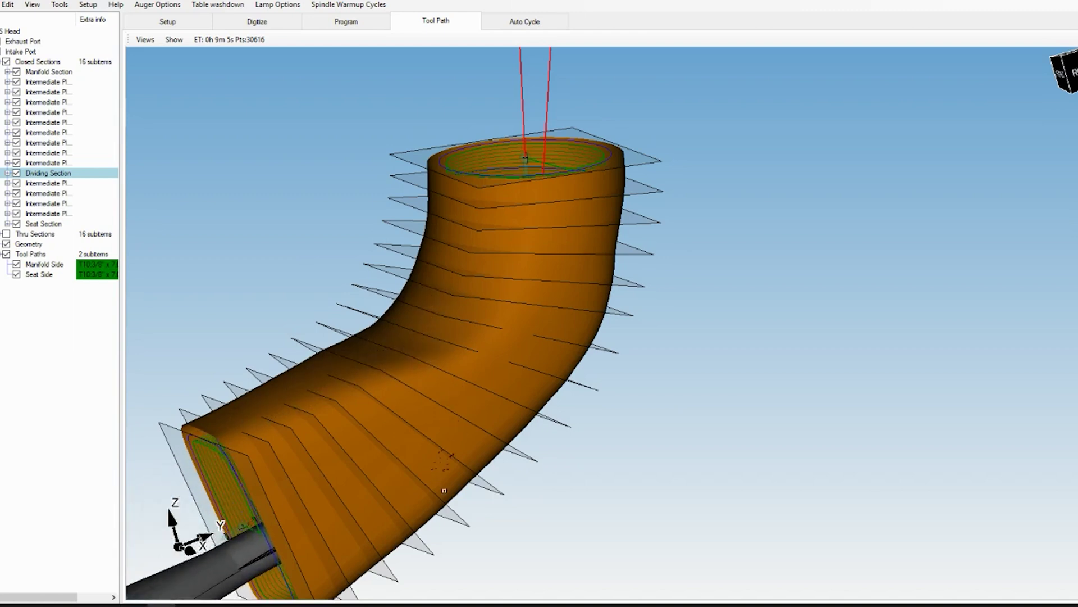
mouse_move(512, 360)
middle_down()
mouse_move(686, 306)
mouse_move(511, 359)
middle_up()
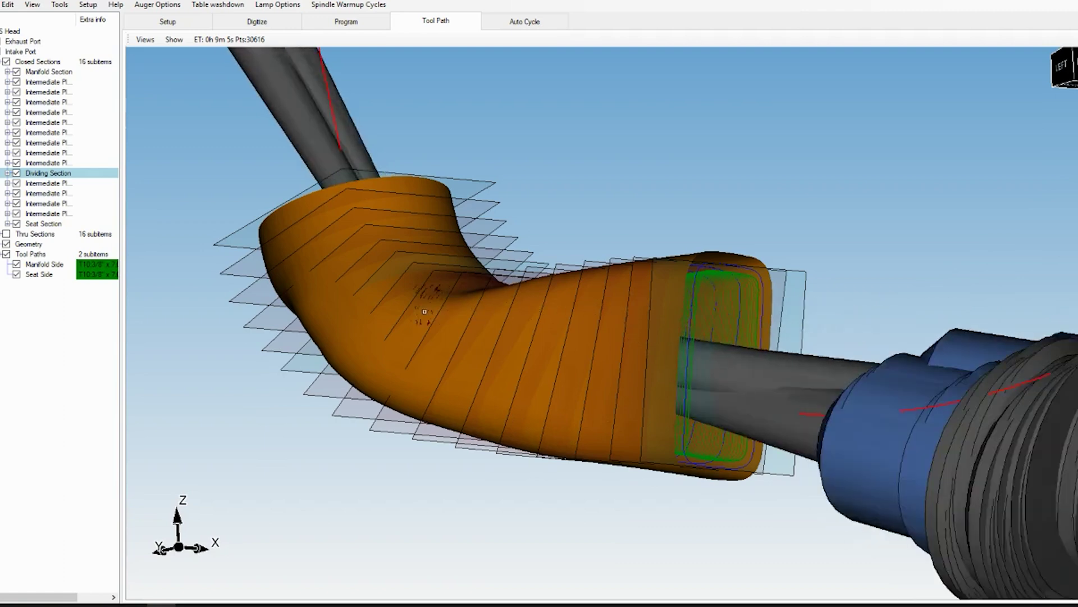
middle_drag(507, 310, 246, 414)
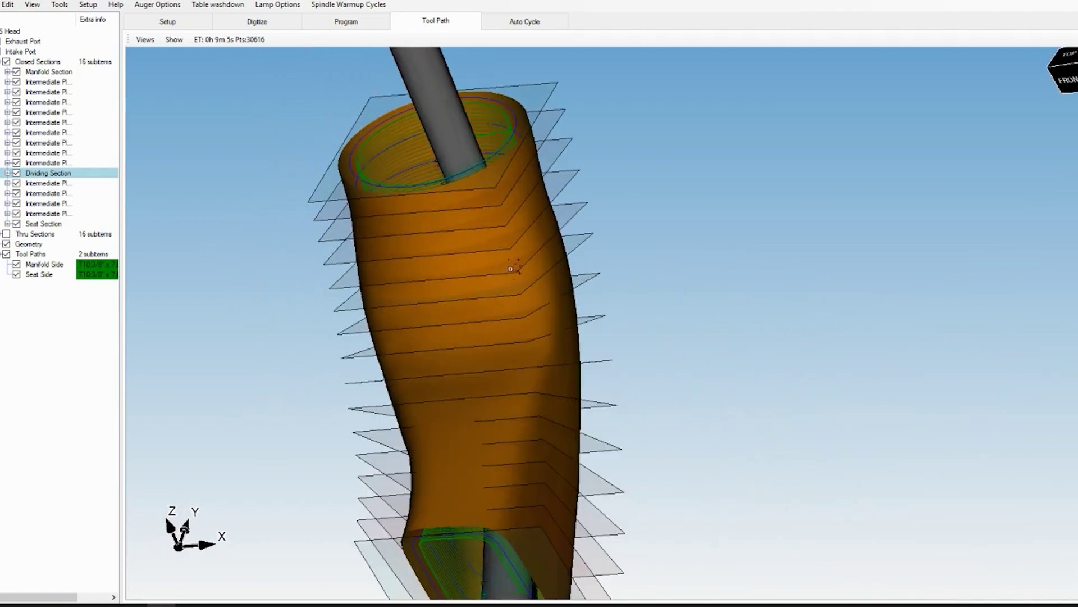
middle_drag(543, 274, 498, 290)
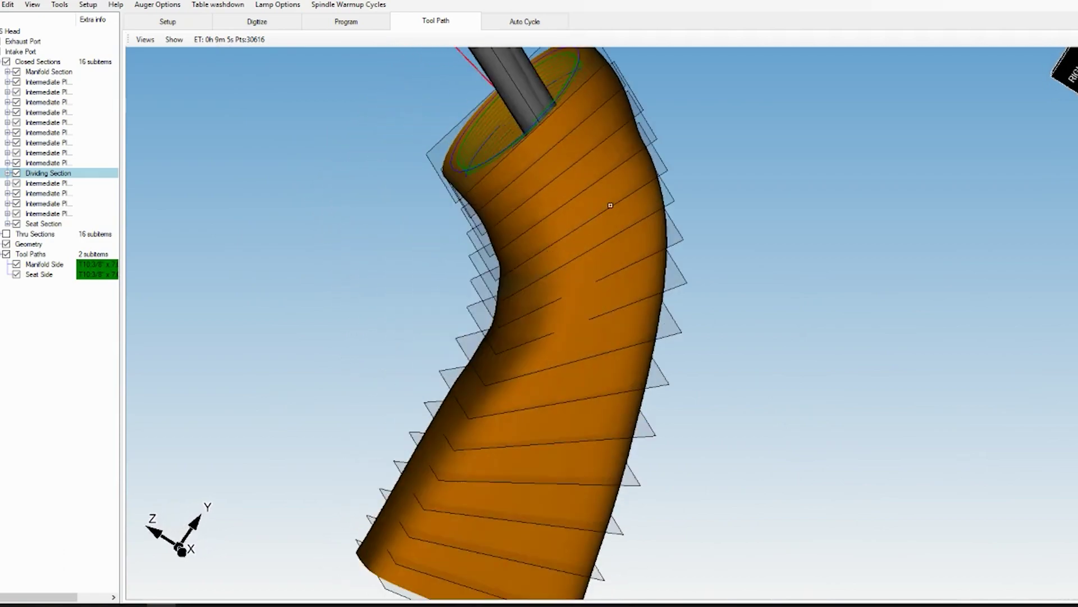
middle_drag(597, 158, 696, 180)
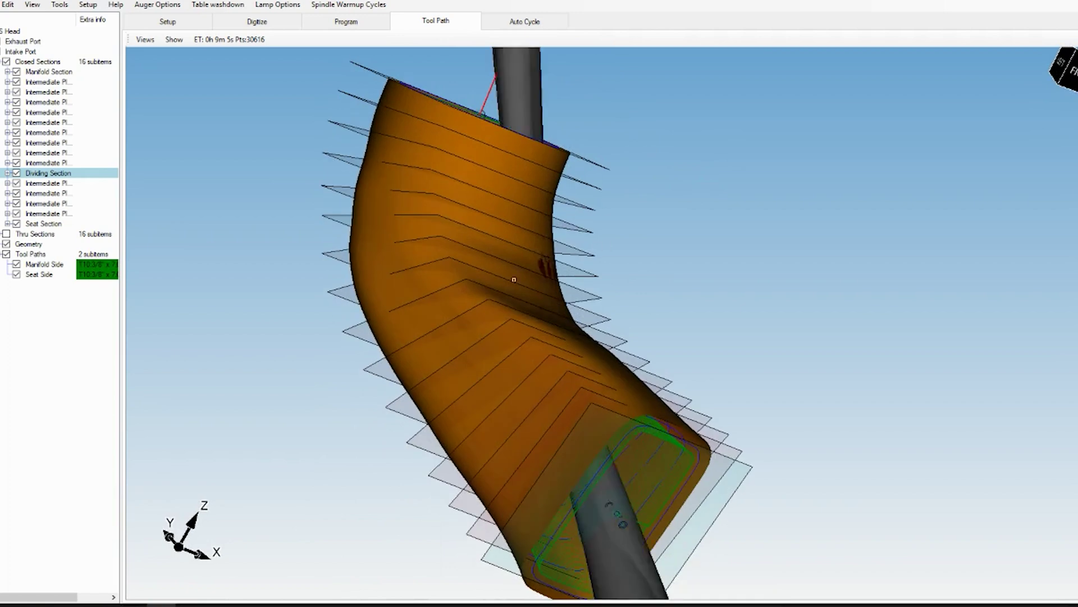
click(174, 39)
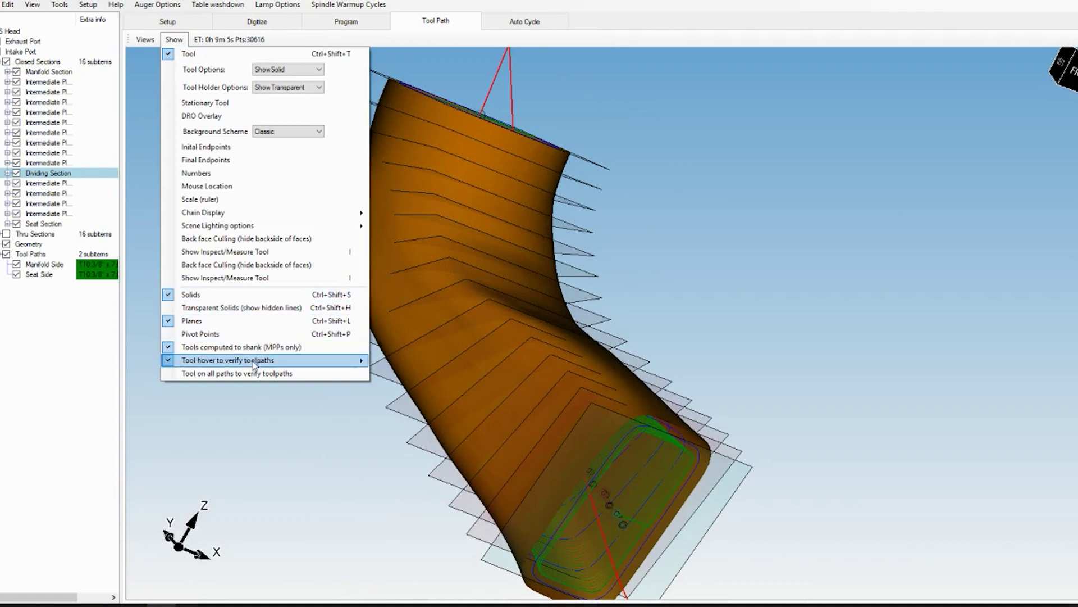
Step: Place the tool on every path, orbit to verify the port, then hide the tool and holder solids
click(224, 373)
scroll(583, 263, up, 3)
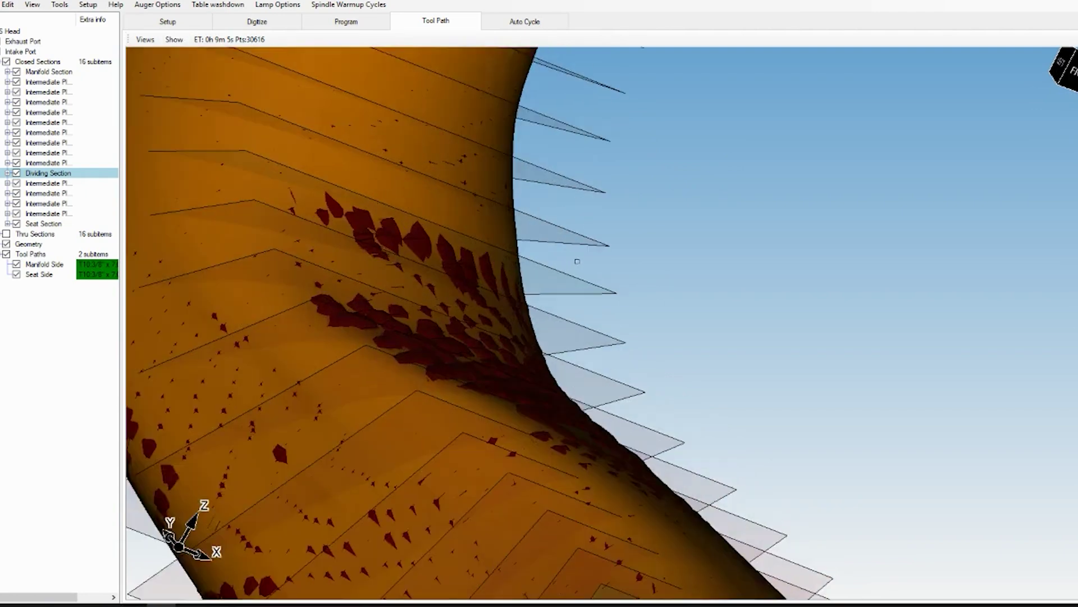
scroll(582, 263, down, 6)
middle_drag(556, 257, 445, 301)
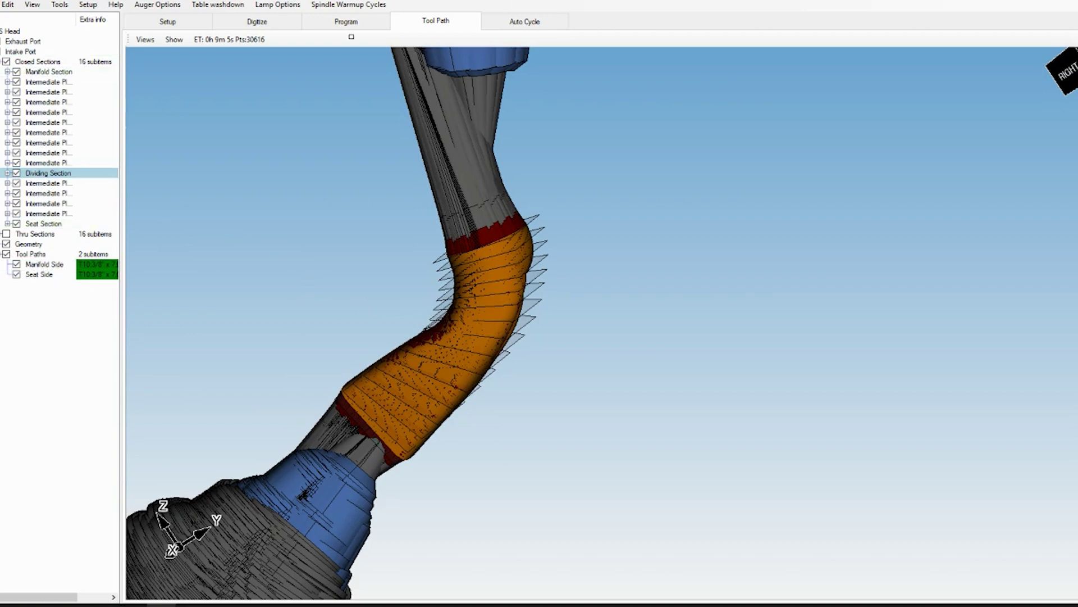
click(174, 39)
click(247, 374)
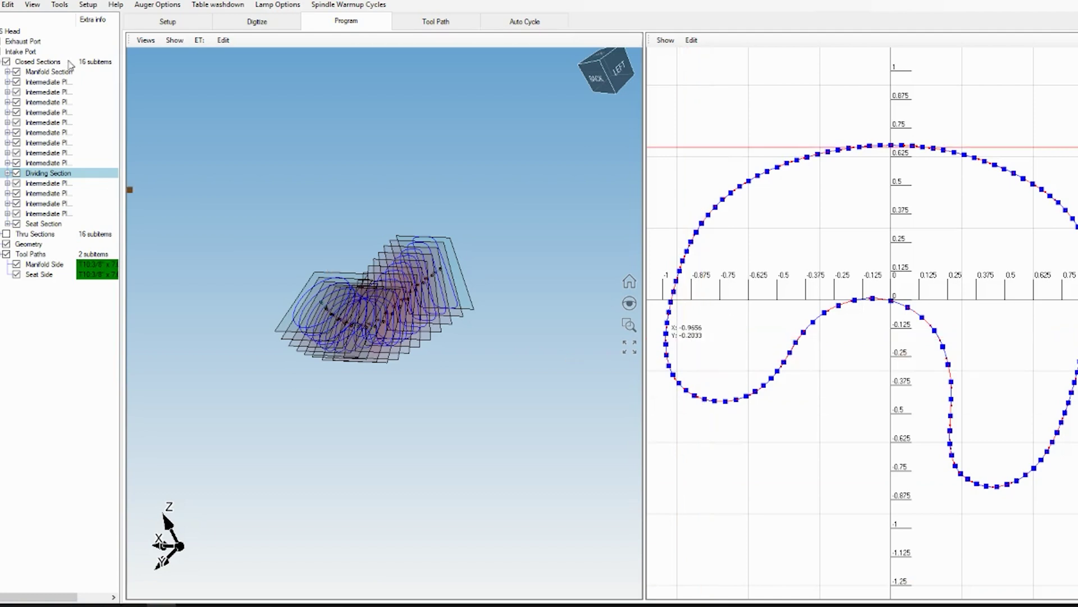
Step: Show the Intake Port's area list and graph, check the roughly 2.3–3.0 curve, then close the graph
right_click(26, 56)
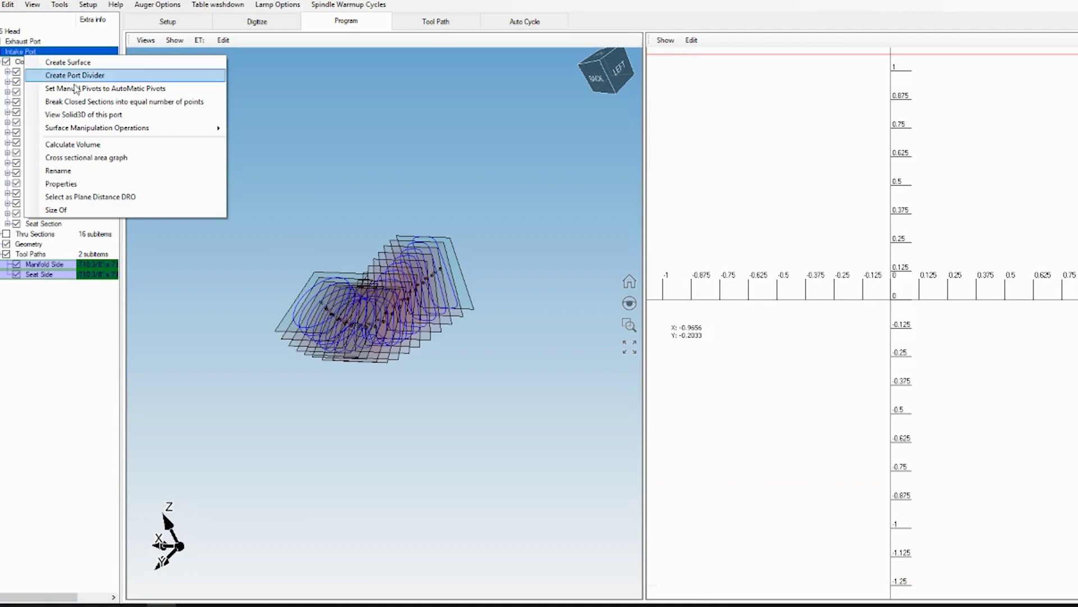
click(86, 159)
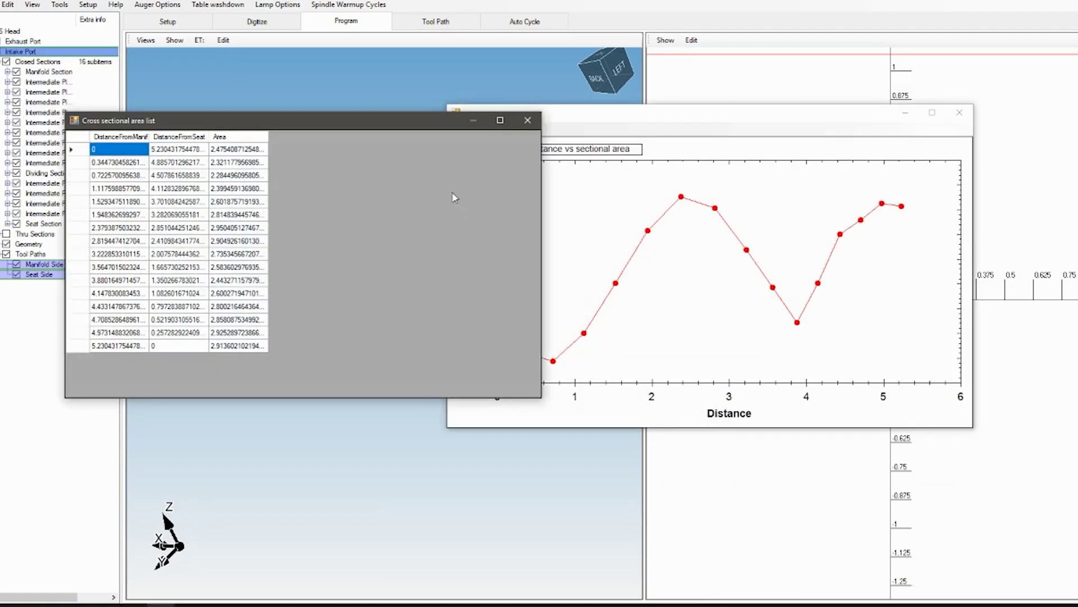
drag(211, 121, 110, 95)
drag(668, 114, 728, 103)
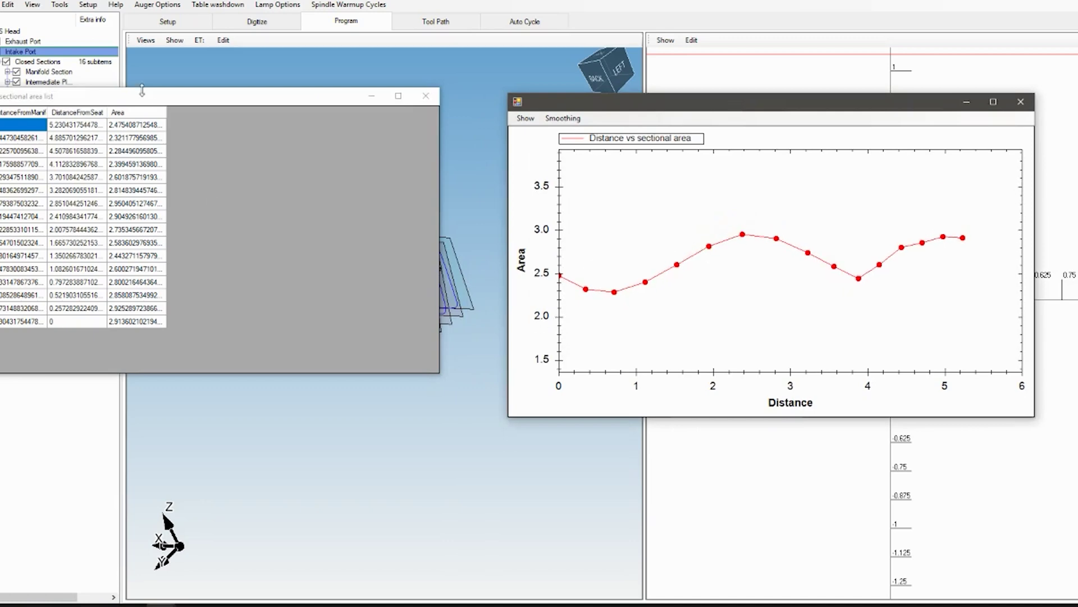
drag(159, 104, 208, 94)
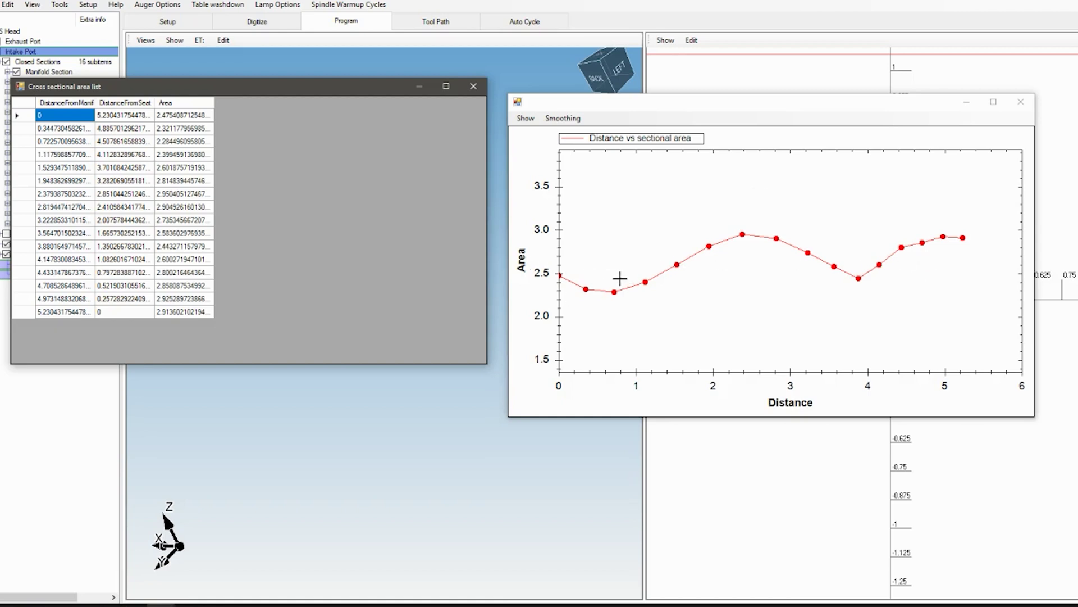
click(1031, 103)
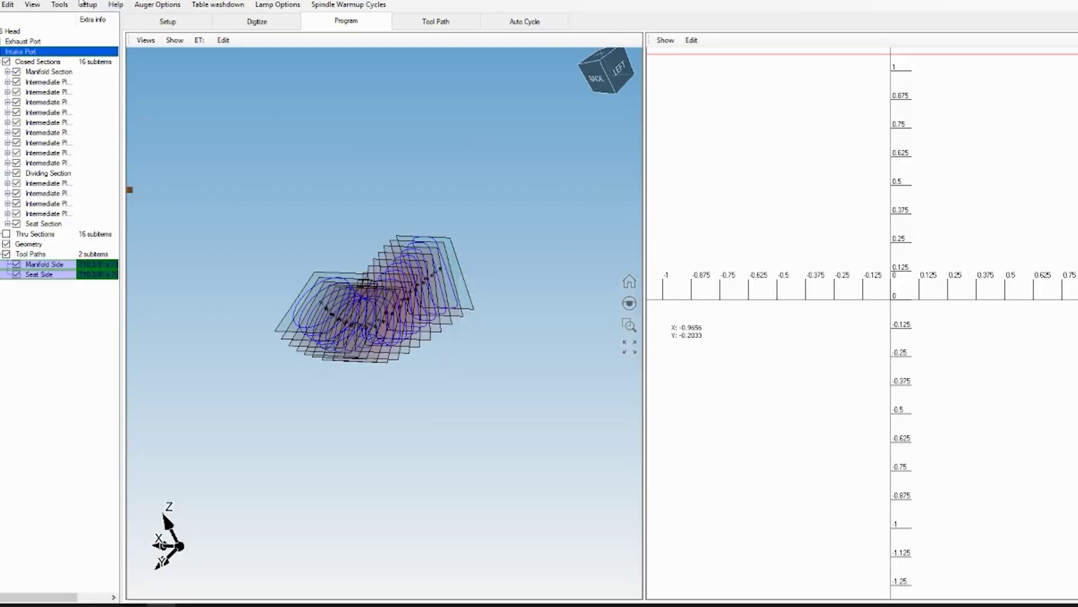
Step: Switch to the Tool Path view and orbit around the solid orange port and its red toolpaths
click(422, 21)
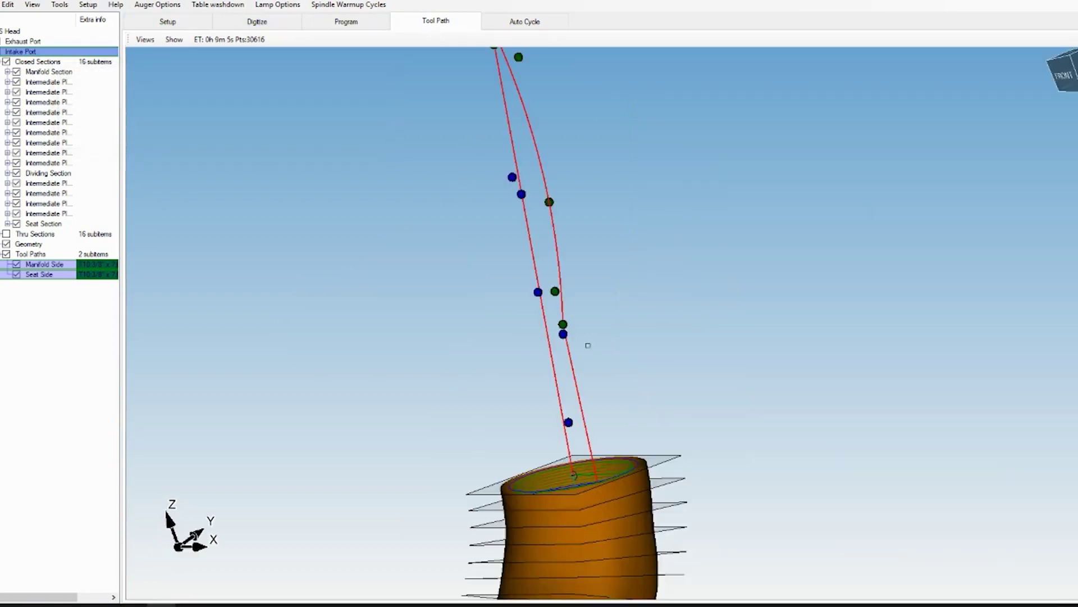
scroll(604, 249, up, 10)
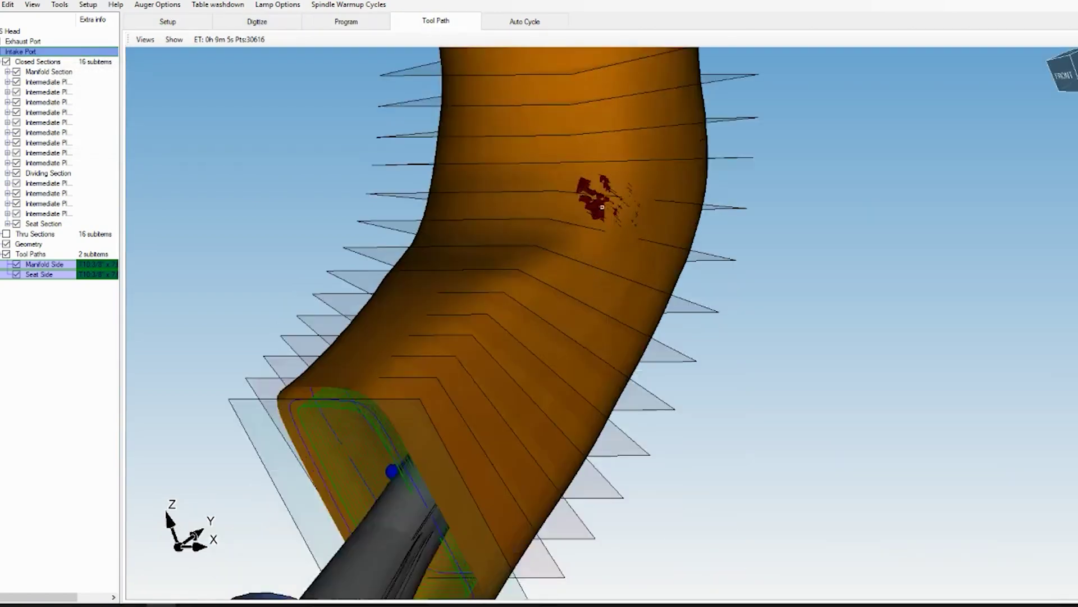
drag(567, 343, 579, 298)
scroll(554, 334, down, 10)
drag(740, 254, 809, 253)
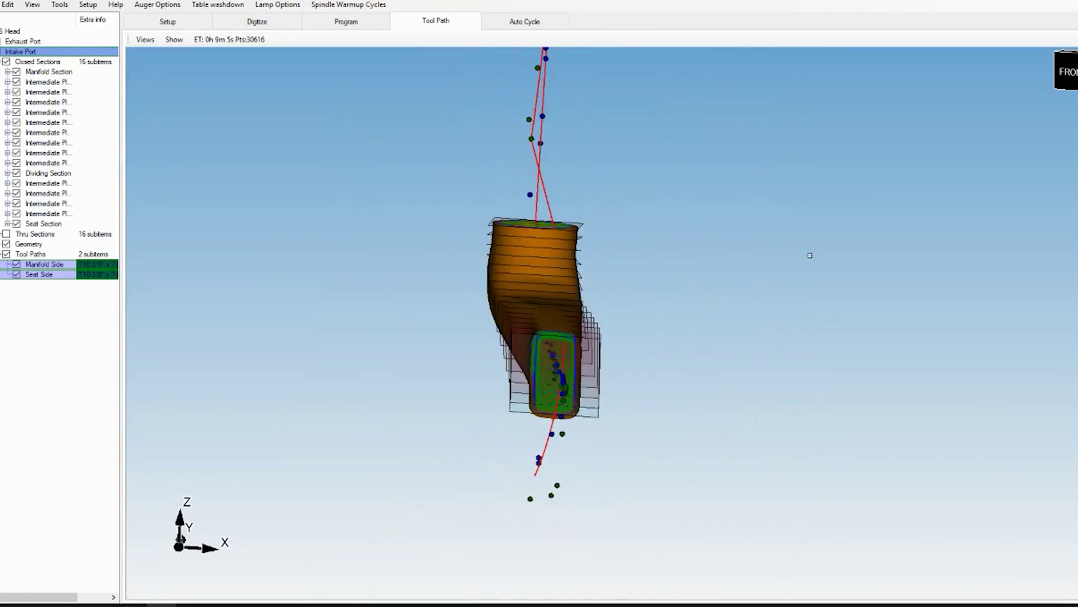